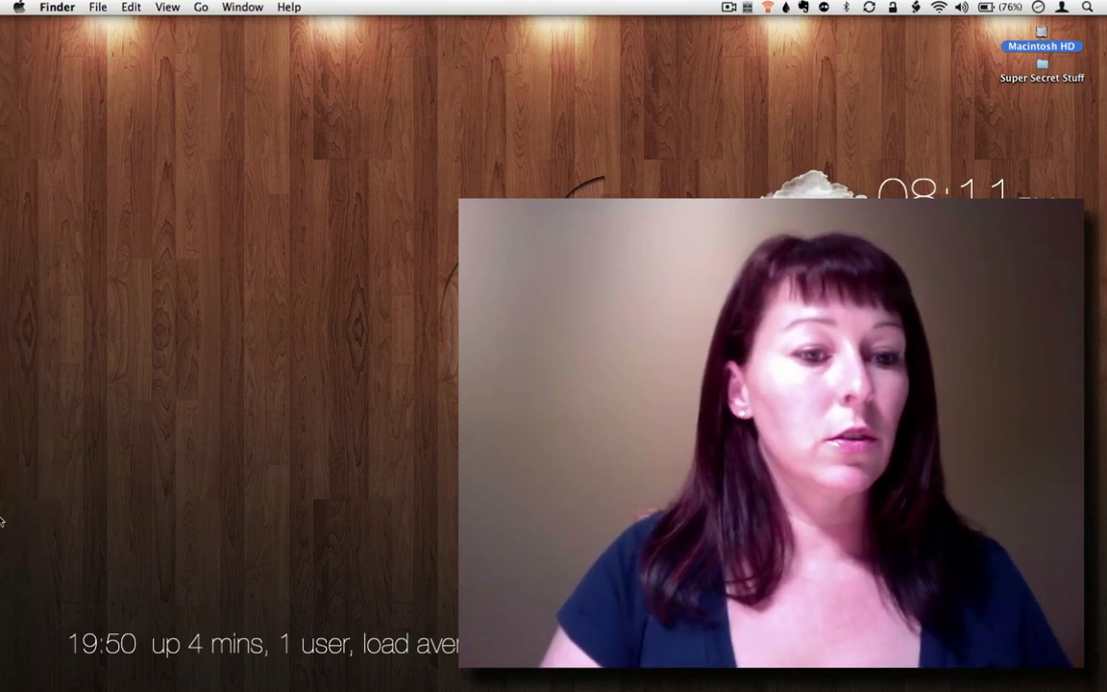
# Reveal the hidden Dock at the left screen edge, showing the Photoshop CS3 icon
pyautogui.moveTo(2, 520)
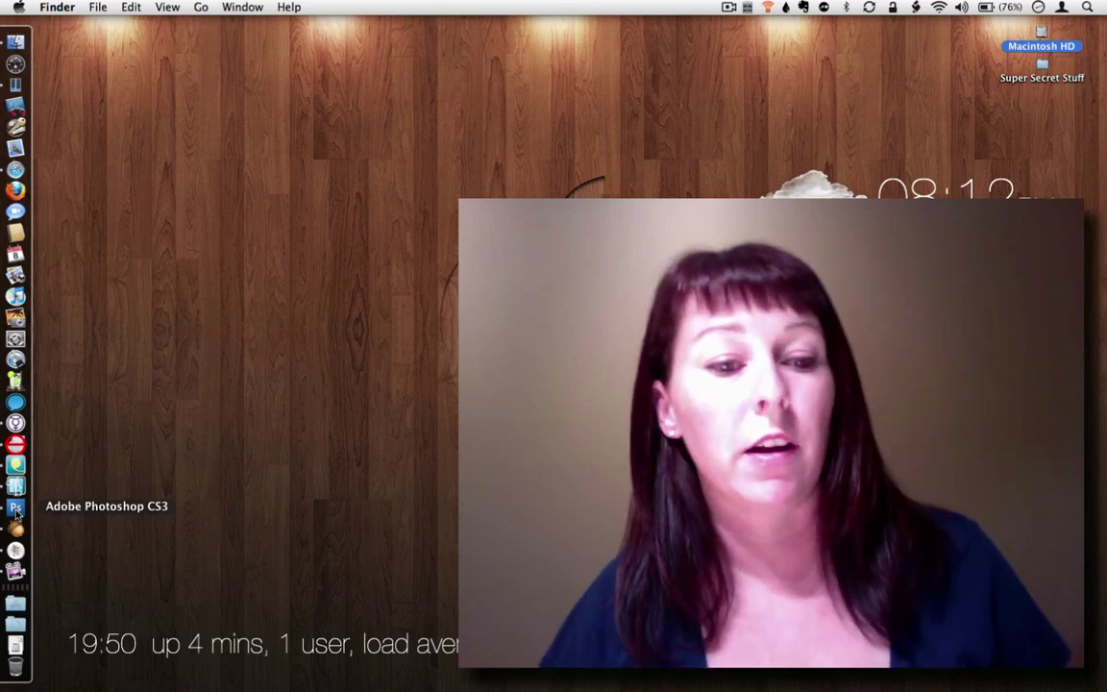
# Launch Photoshop CS3 and create a transparent 6 × 4 inch, 300 ppi document
pyautogui.click(16, 509)
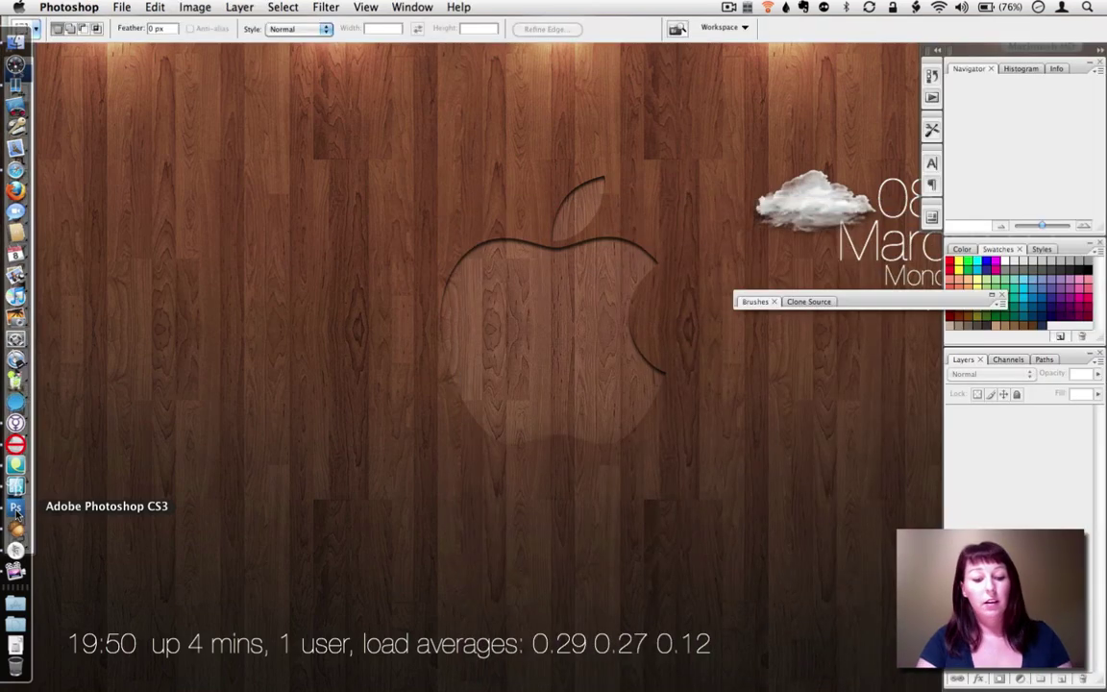
pyautogui.press('super+n')
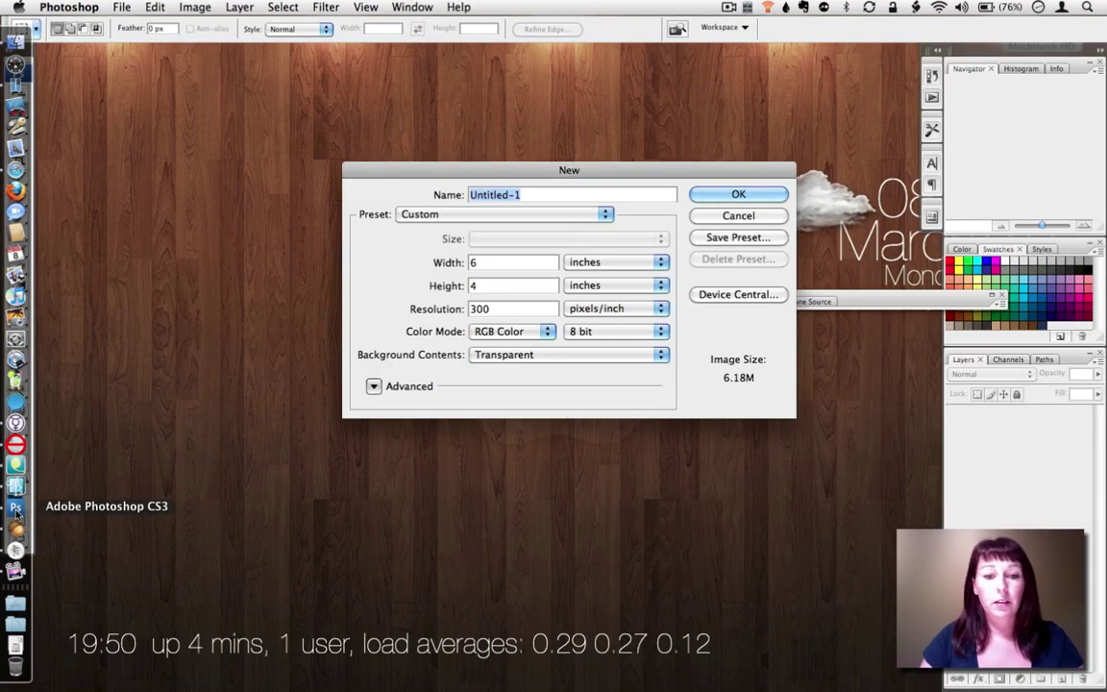
pyautogui.press('Return')
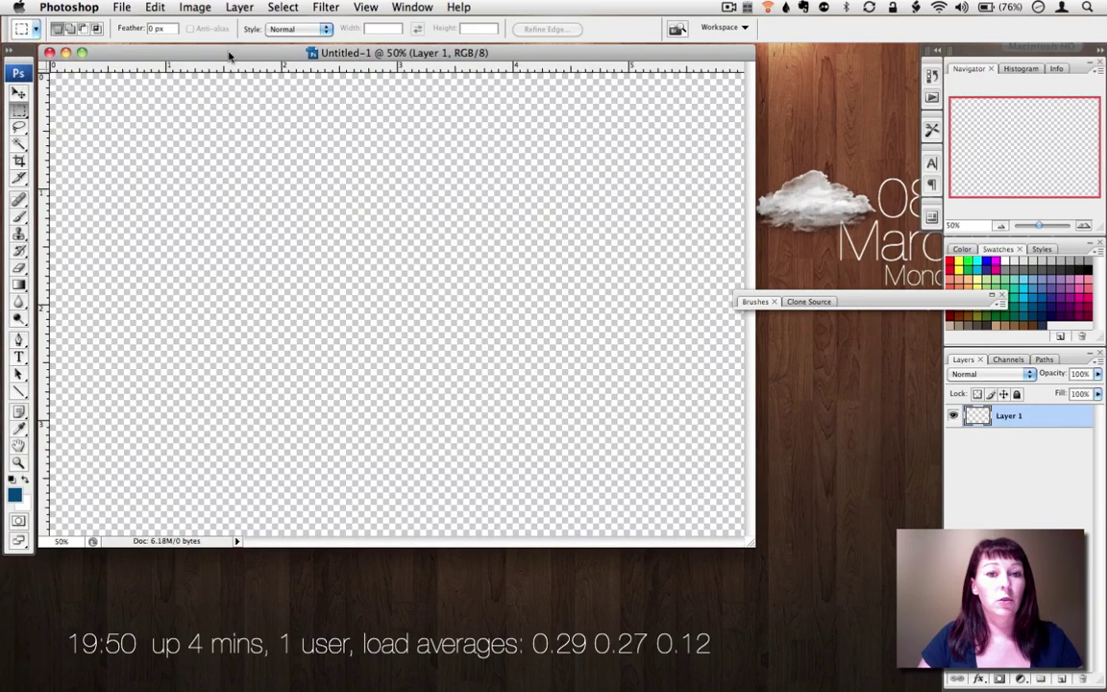
# Reposition the Untitled-1 window and Brushes panel, then try a first trackpad stroke
pyautogui.moveTo(229, 56); pyautogui.dragTo(360, 84)
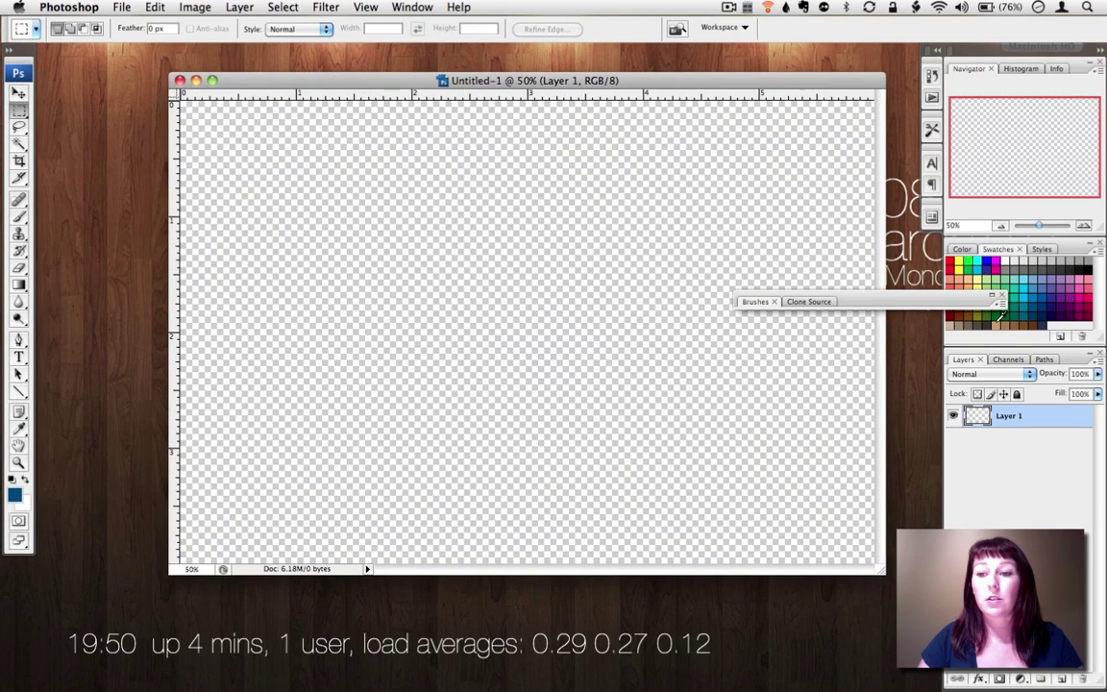
pyautogui.moveTo(1003, 296); pyautogui.dragTo(1005, 293)
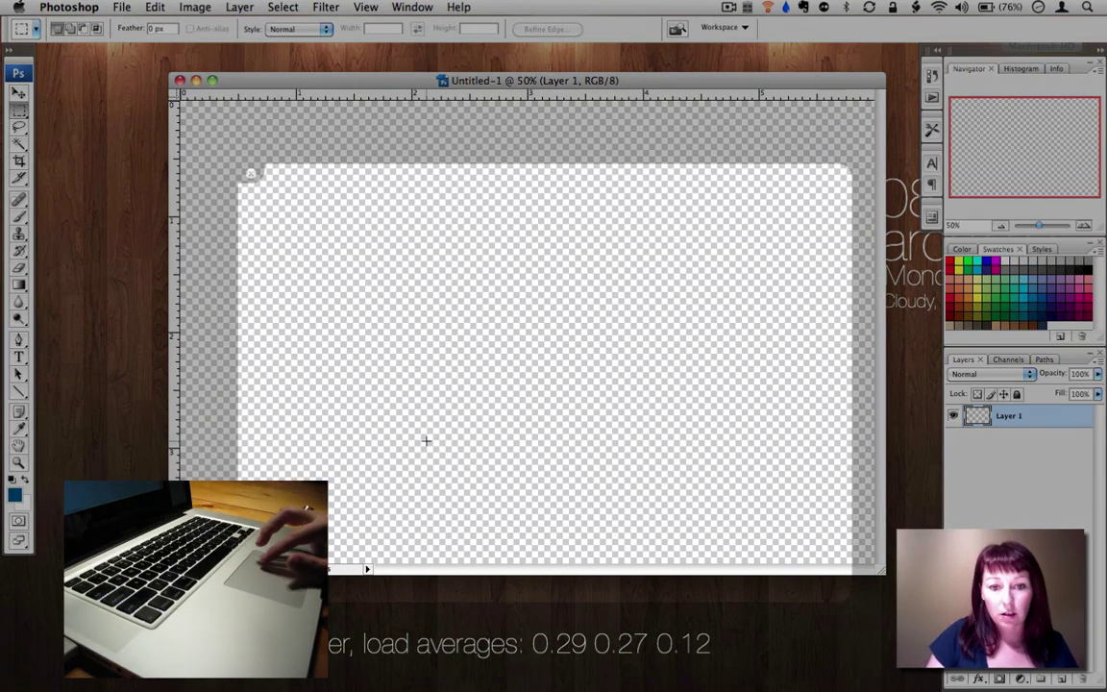
pyautogui.moveTo(585, 455); pyautogui.dragTo(684, 460)
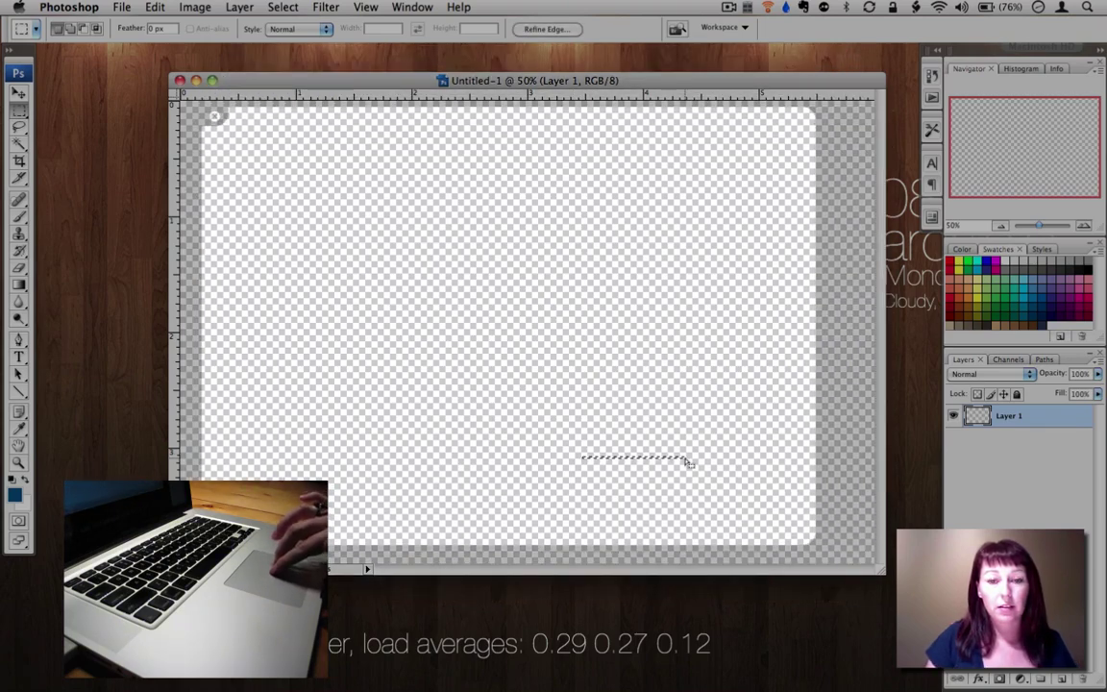
pyautogui.click(480, 383)
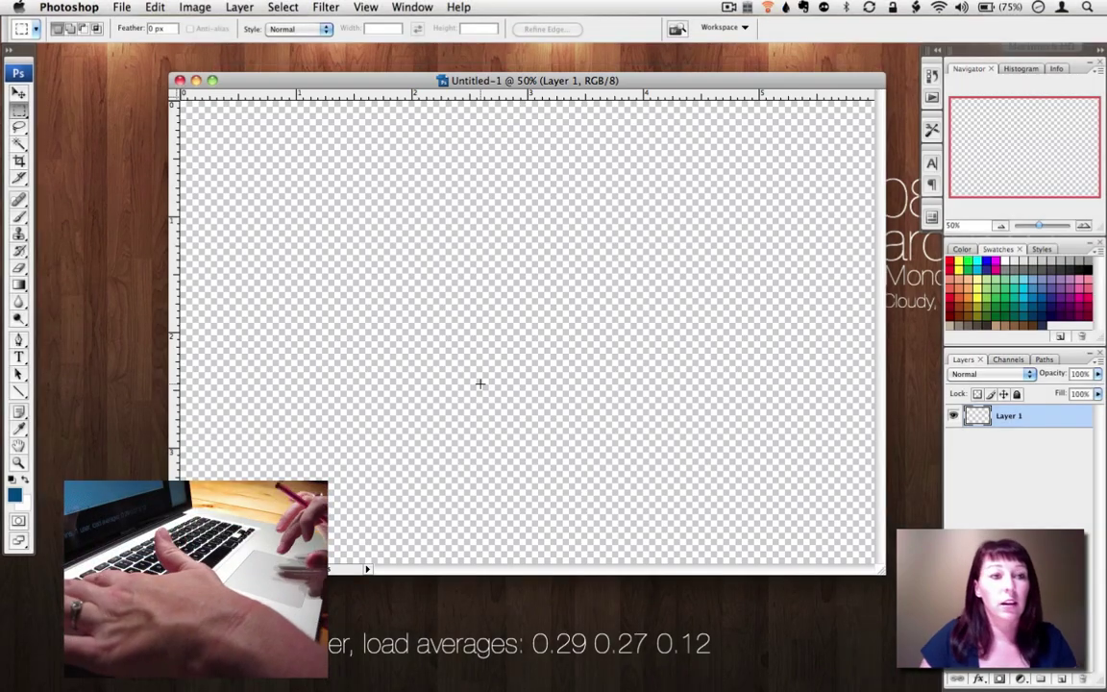
# Paint a blue brush scribble, then close Untitled-1 without saving
pyautogui.click(18, 219)
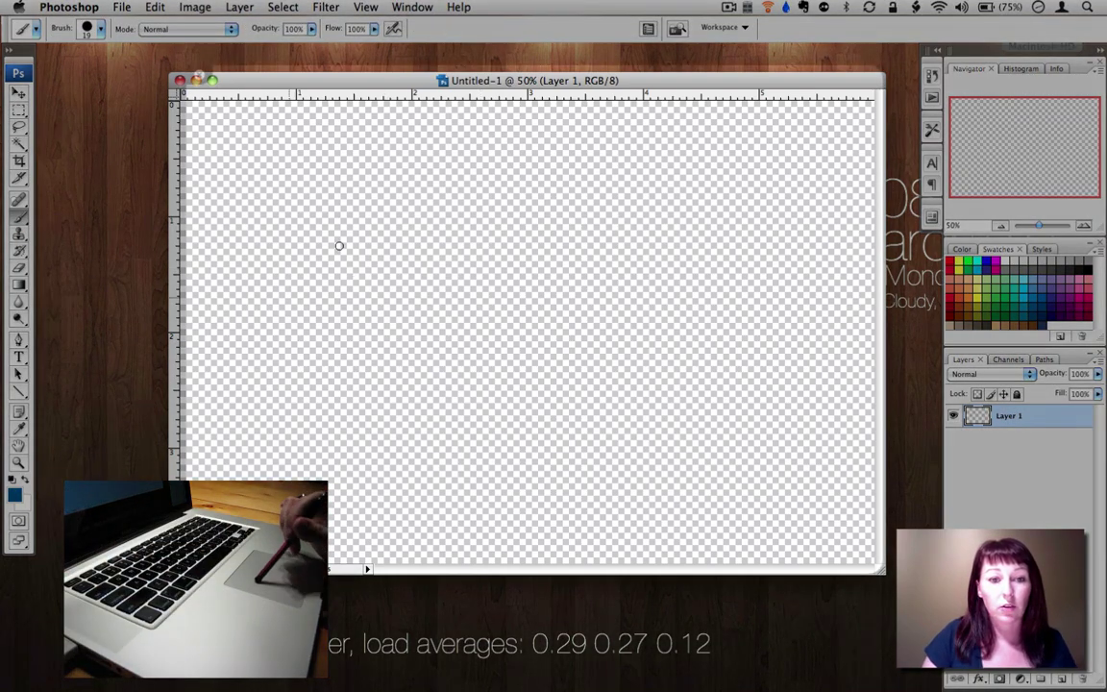
pyautogui.moveTo(423, 233)
pyautogui.mouseDown()
pyautogui.moveTo(461, 278)
pyautogui.moveTo(528, 312)
pyautogui.moveTo(557, 353)
pyautogui.moveTo(688, 318)
pyautogui.moveTo(736, 268)
pyautogui.moveTo(451, 272)
pyautogui.moveTo(661, 393)
pyautogui.moveTo(385, 538)
pyautogui.moveTo(480, 370)
pyautogui.moveTo(564, 378)
pyautogui.moveTo(478, 451)
pyautogui.moveTo(683, 394)
pyautogui.moveTo(832, 310)
pyautogui.moveTo(647, 221)
pyautogui.moveTo(590, 262)
pyautogui.mouseUp()
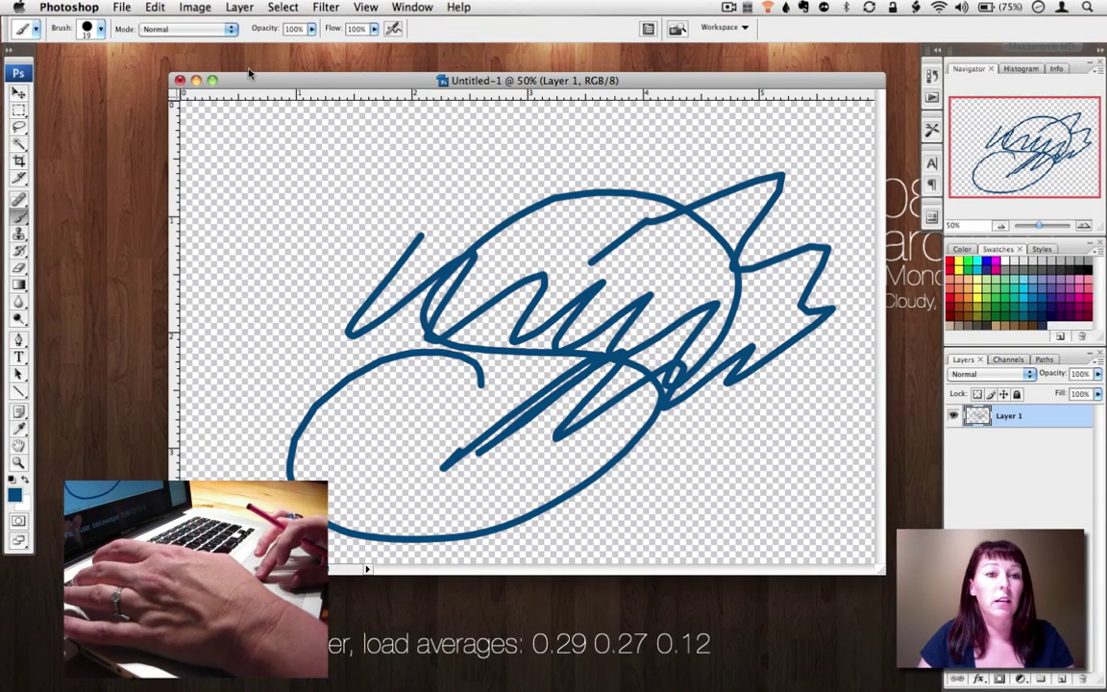
pyautogui.click(180, 81)
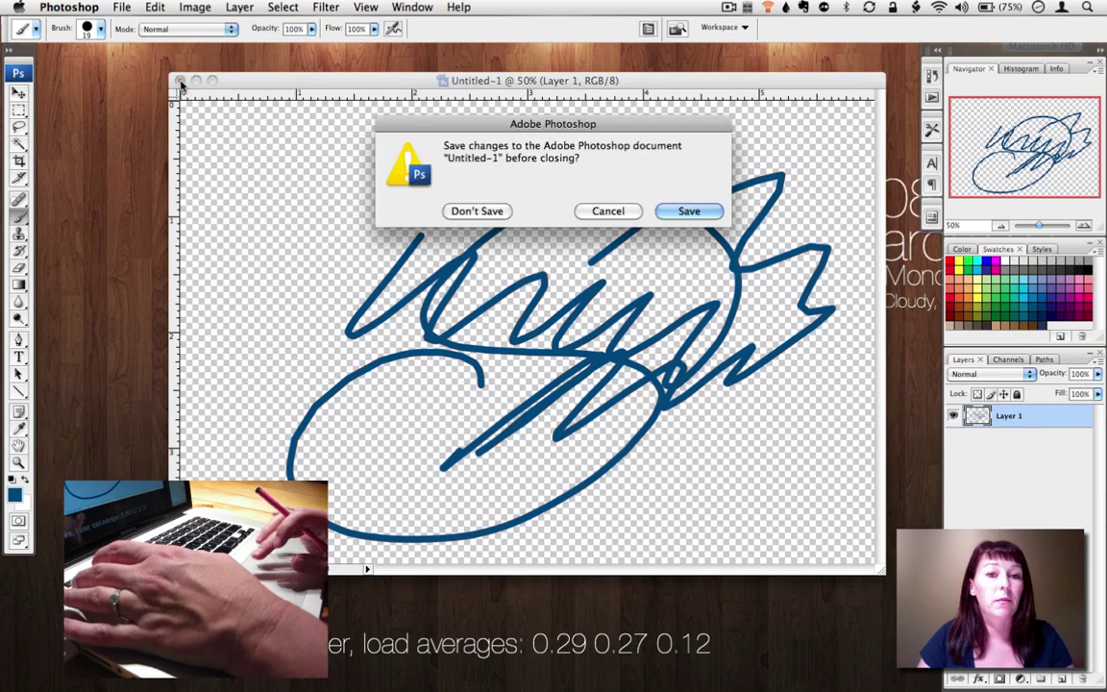
pyautogui.click(479, 211)
# Quit Photoshop and launch Acorn from the Dock
pyautogui.press('super+q')
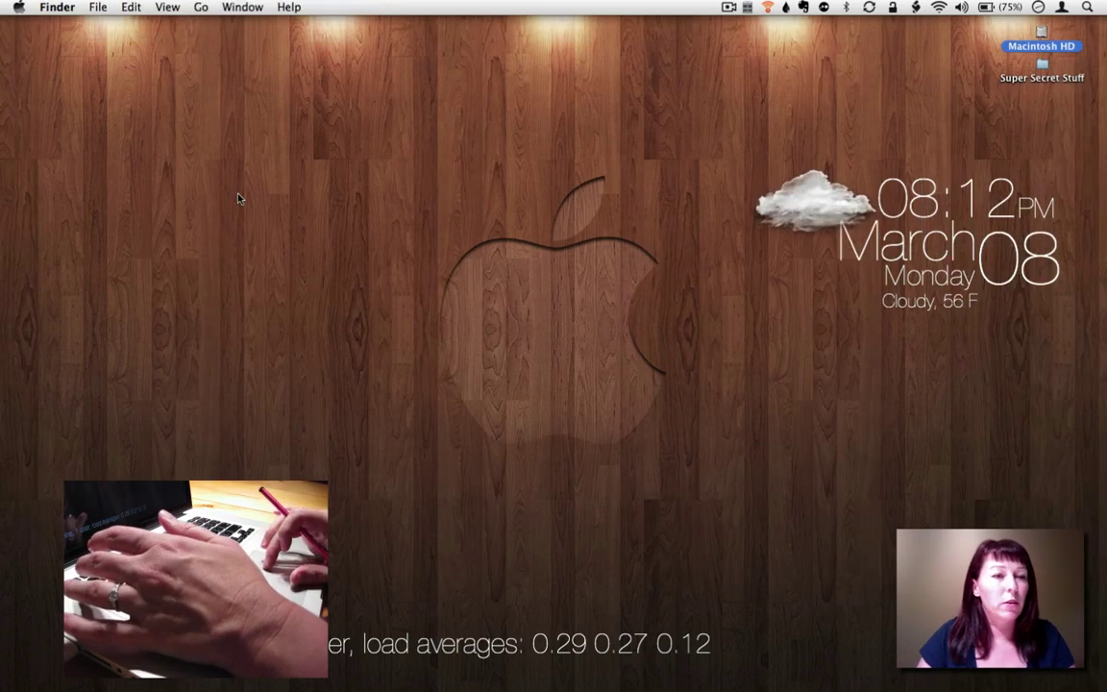
pyautogui.moveTo(15, 388)
pyautogui.click(13, 531)
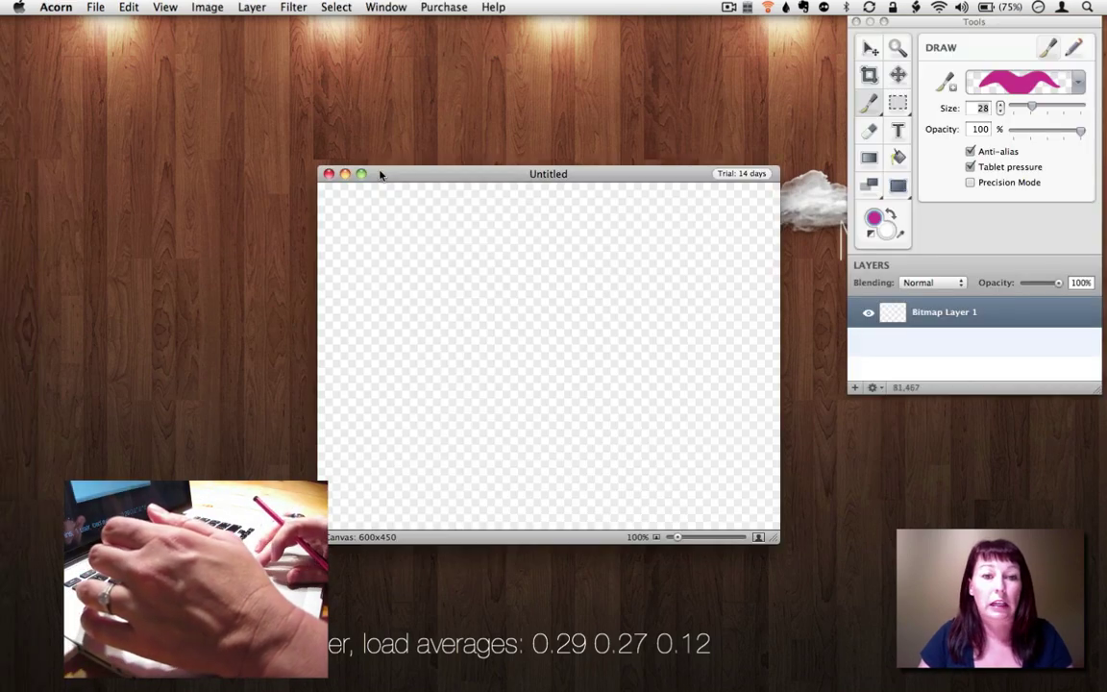
# Move and enlarge the Untitled canvas window, then place and undo a test magenta dab
pyautogui.moveTo(402, 179); pyautogui.dragTo(330, 134)
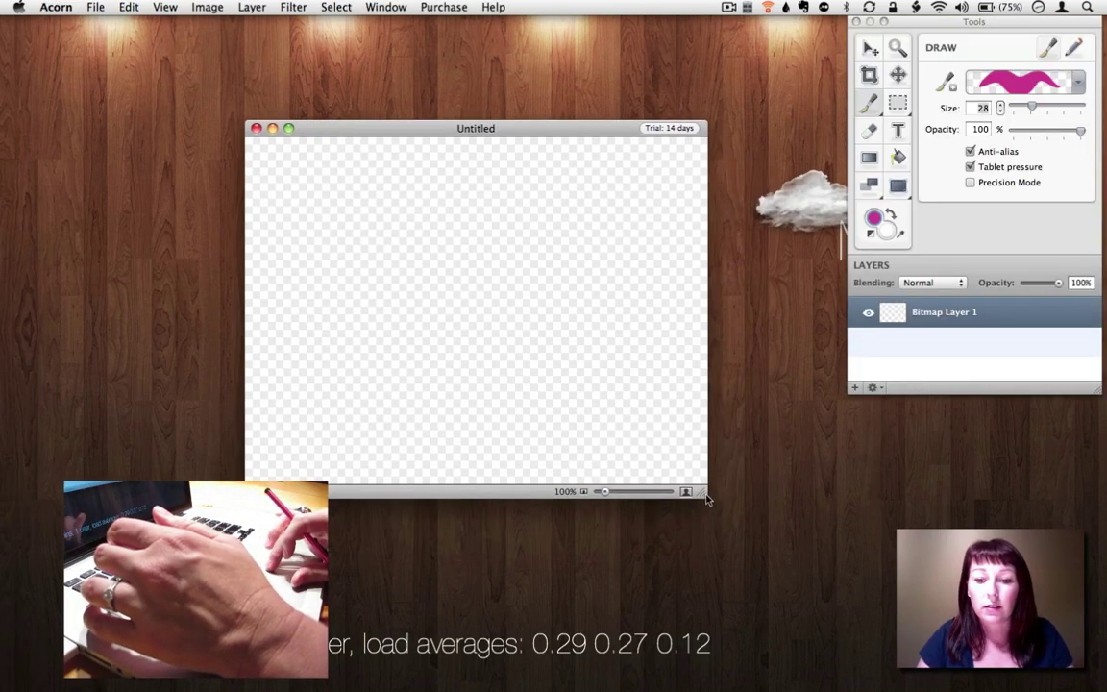
pyautogui.moveTo(700, 497); pyautogui.dragTo(823, 580)
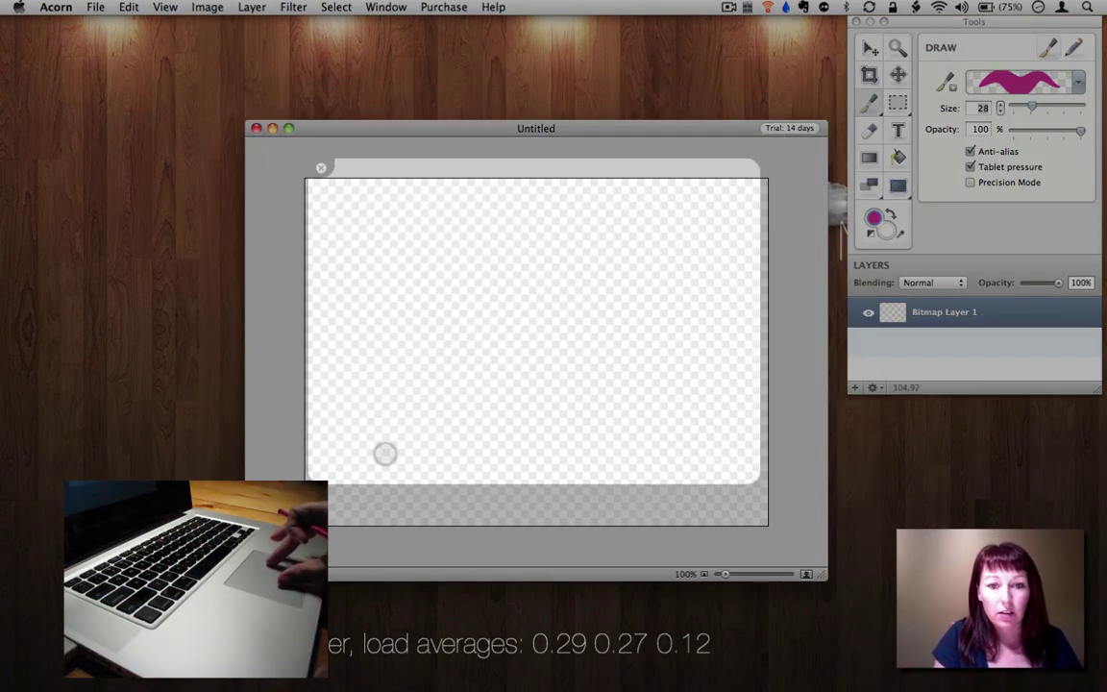
pyautogui.click(555, 305)
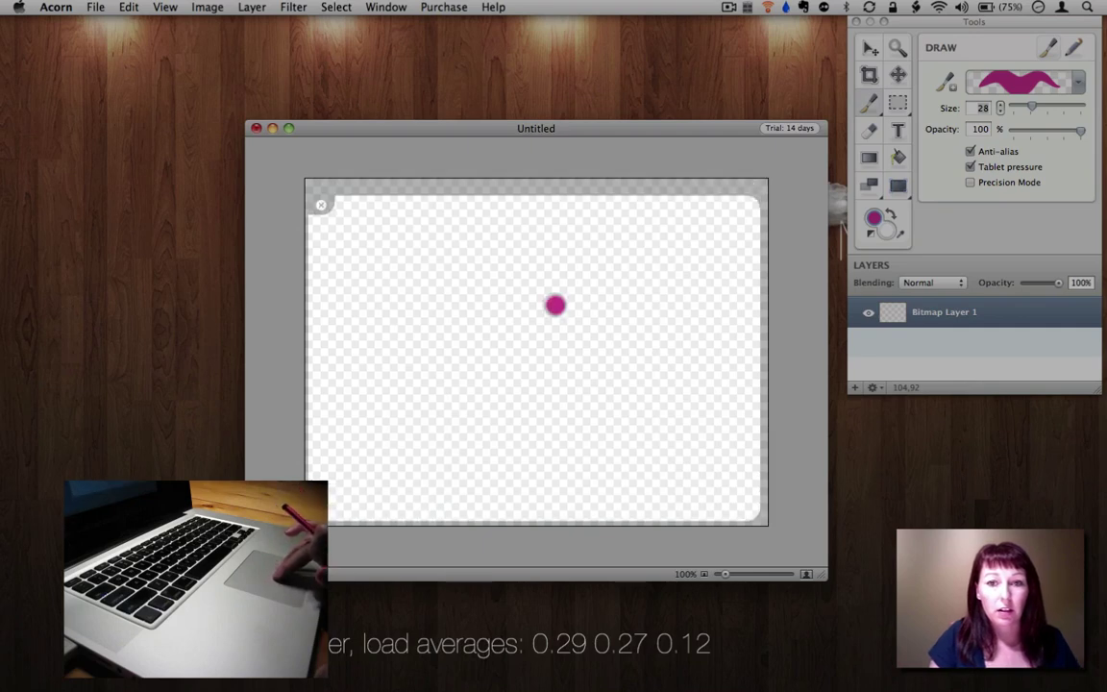
pyautogui.press('super+z')
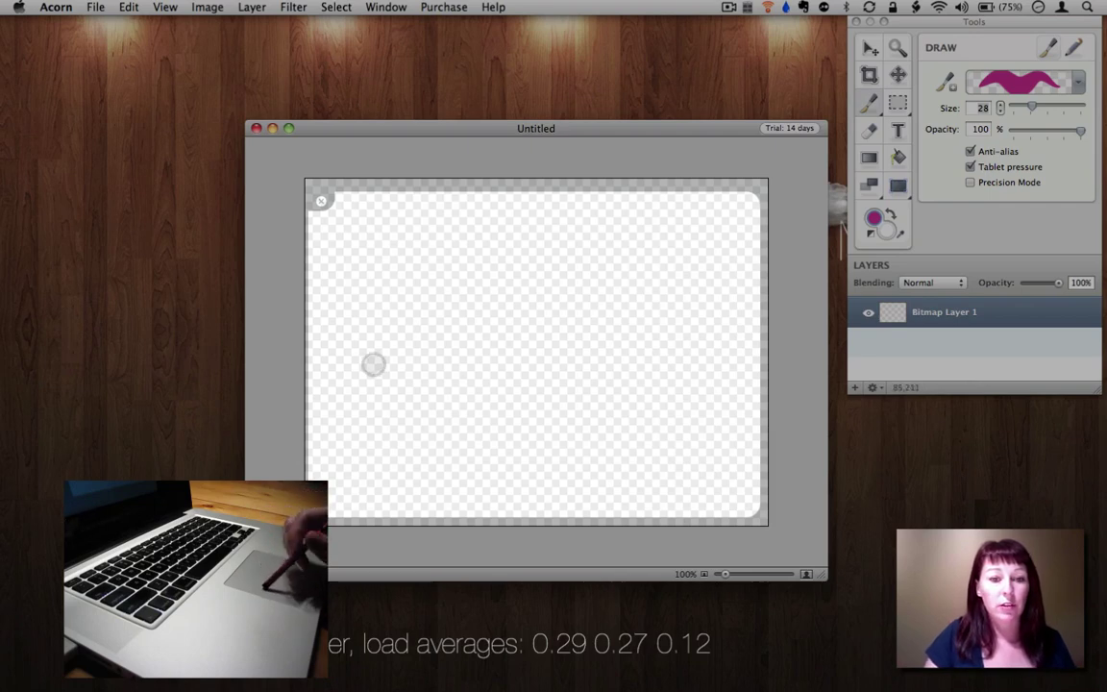
# Paint a rising stroke, a wavy stroke, a large loop and a thick cross stroke in magenta
pyautogui.moveTo(351, 423)
pyautogui.mouseDown()
pyautogui.moveTo(442, 334)
pyautogui.moveTo(485, 367)
pyautogui.moveTo(524, 362)
pyautogui.mouseUp()
pyautogui.moveTo(593, 403)
pyautogui.mouseDown()
pyautogui.moveTo(622, 391)
pyautogui.moveTo(667, 373)
pyautogui.moveTo(676, 427)
pyautogui.mouseUp()
pyautogui.moveTo(507, 445)
pyautogui.mouseDown()
pyautogui.moveTo(566, 369)
pyautogui.moveTo(634, 295)
pyautogui.moveTo(471, 301)
pyautogui.moveTo(475, 328)
pyautogui.moveTo(538, 321)
pyautogui.moveTo(550, 338)
pyautogui.moveTo(620, 359)
pyautogui.moveTo(687, 434)
pyautogui.moveTo(669, 469)
pyautogui.moveTo(596, 440)
pyautogui.mouseUp()
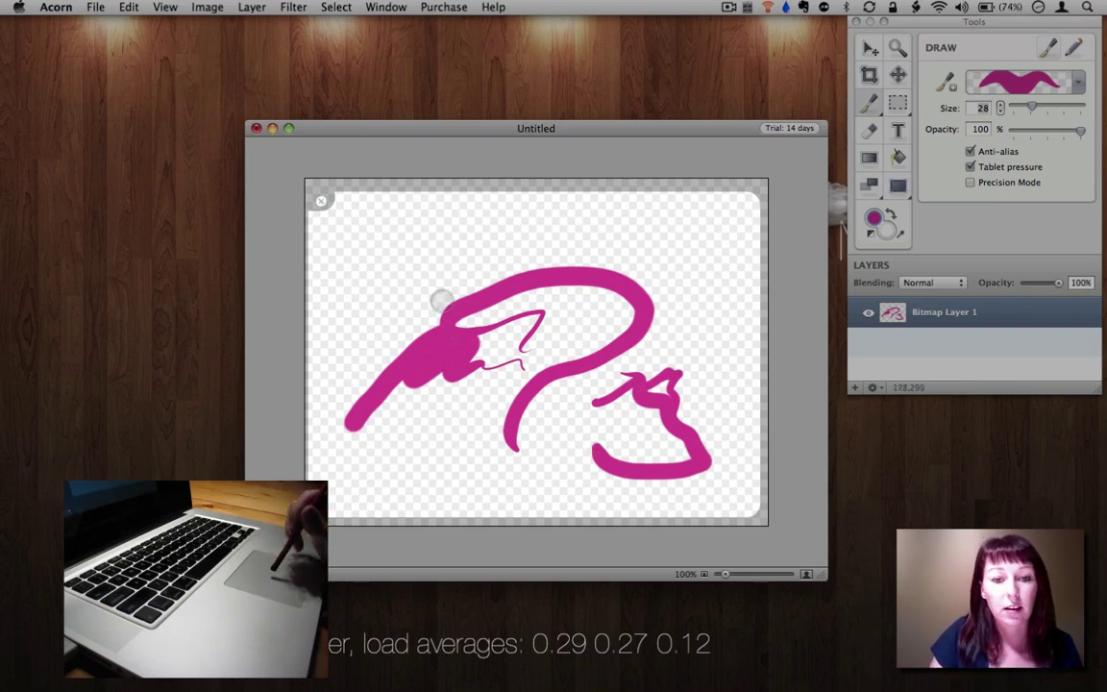
pyautogui.moveTo(399, 346)
pyautogui.mouseDown()
pyautogui.moveTo(529, 313)
pyautogui.moveTo(697, 334)
pyautogui.mouseUp()
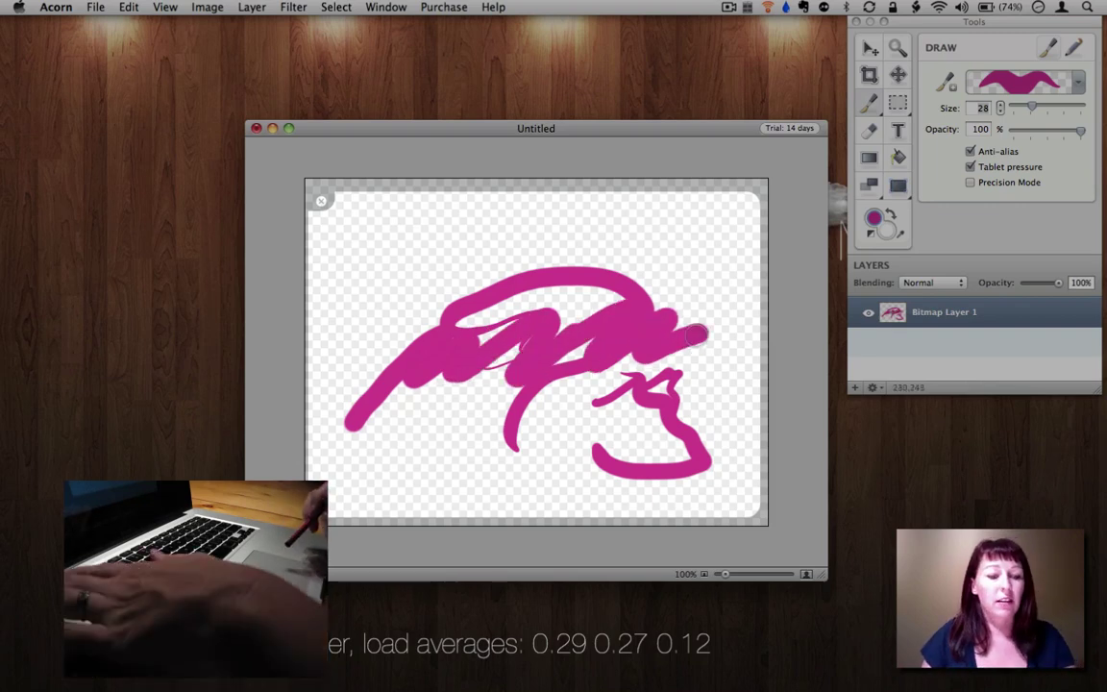
pyautogui.press('Escape')
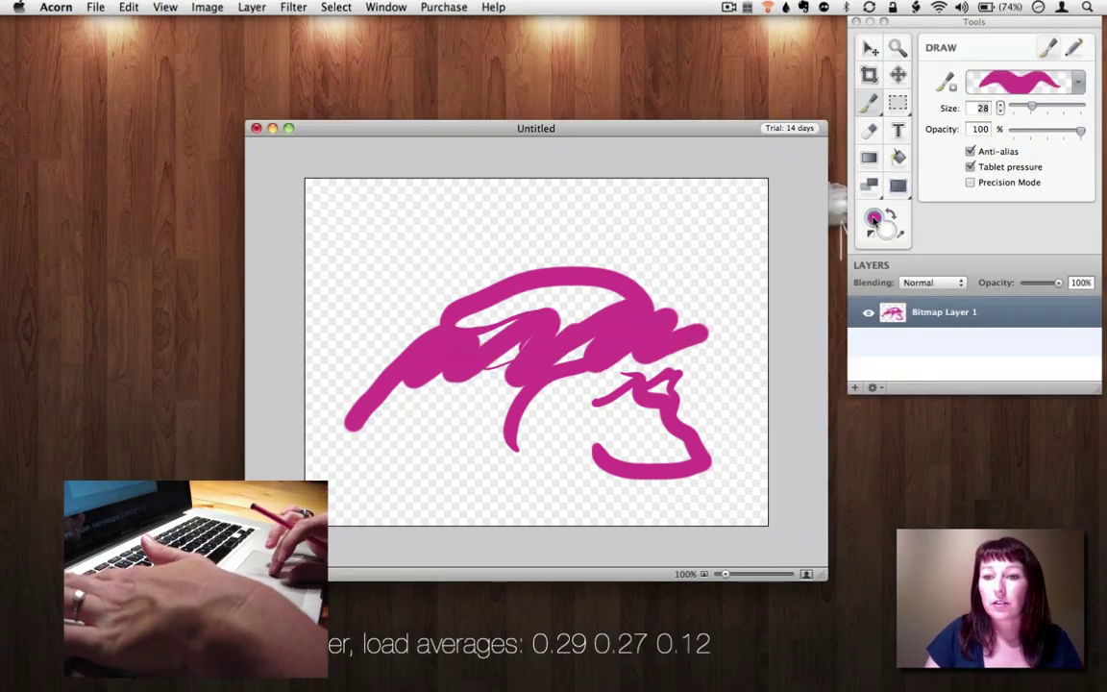
# Change the brush colour to blue and turn trackpad drawing back on
pyautogui.click(874, 219)
pyautogui.click(272, 426)
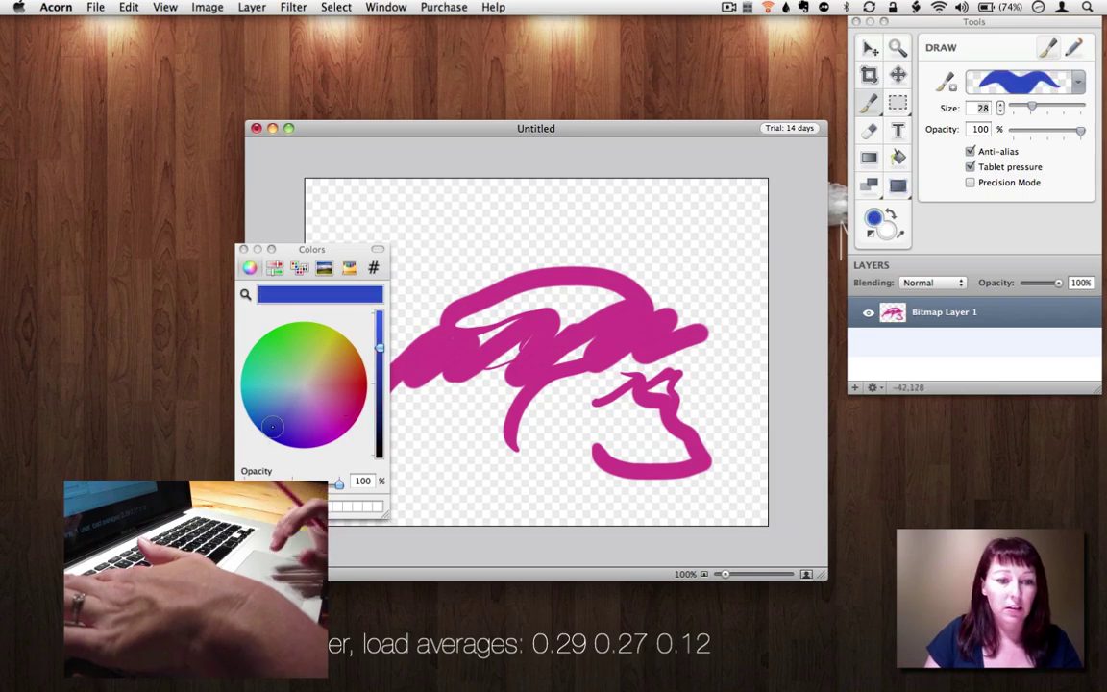
pyautogui.click(244, 251)
pyautogui.press('super+alt+t')
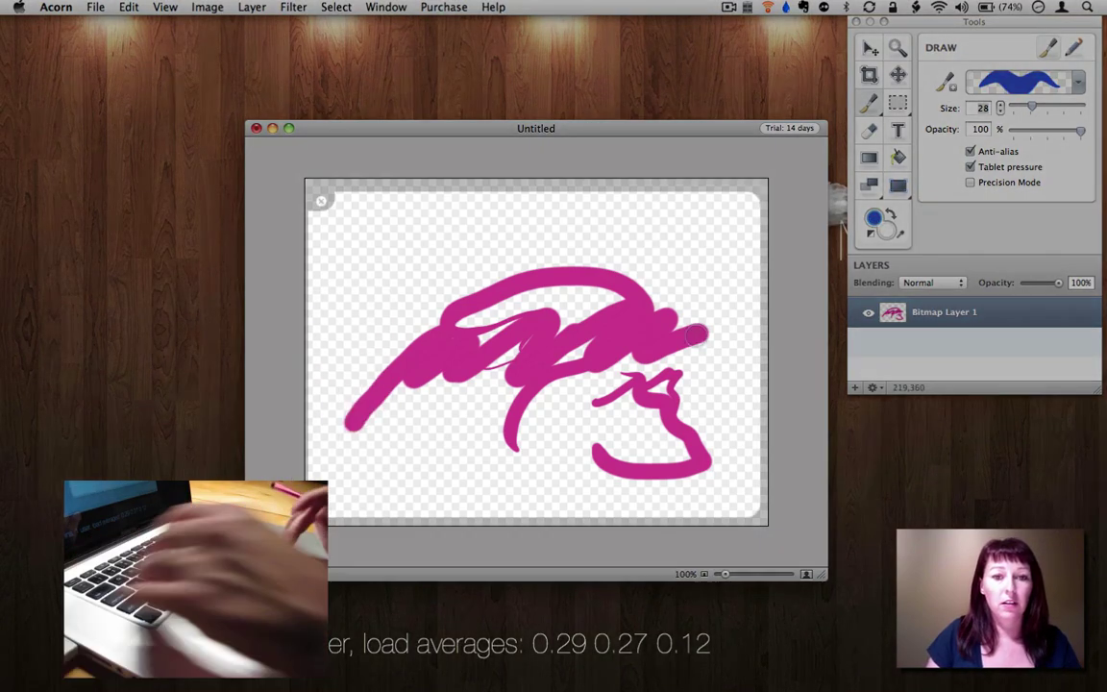
# Paint a blue wavy stroke over the magenta, then put Acorn away
pyautogui.moveTo(567, 244)
pyautogui.mouseDown()
pyautogui.moveTo(650, 257)
pyautogui.moveTo(685, 306)
pyautogui.moveTo(704, 363)
pyautogui.moveTo(654, 439)
pyautogui.moveTo(473, 365)
pyautogui.moveTo(488, 422)
pyautogui.moveTo(630, 363)
pyautogui.moveTo(471, 338)
pyautogui.moveTo(613, 278)
pyautogui.moveTo(622, 396)
pyautogui.mouseUp()
pyautogui.press('Escape')
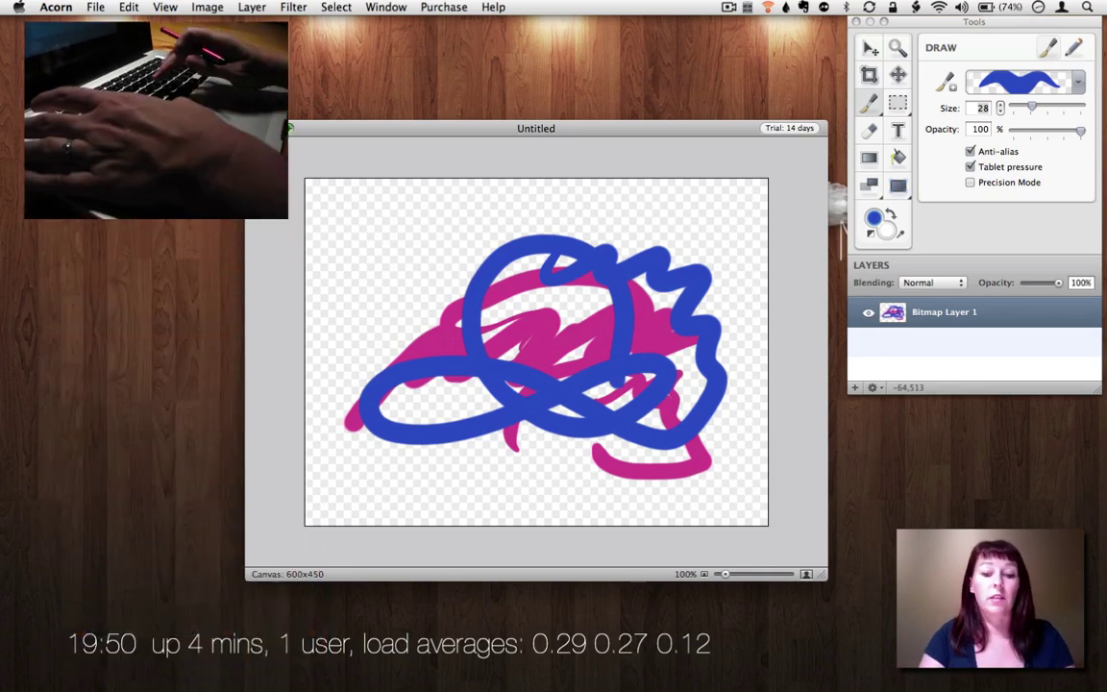
pyautogui.press('super+q')
pyautogui.moveTo(4, 601)
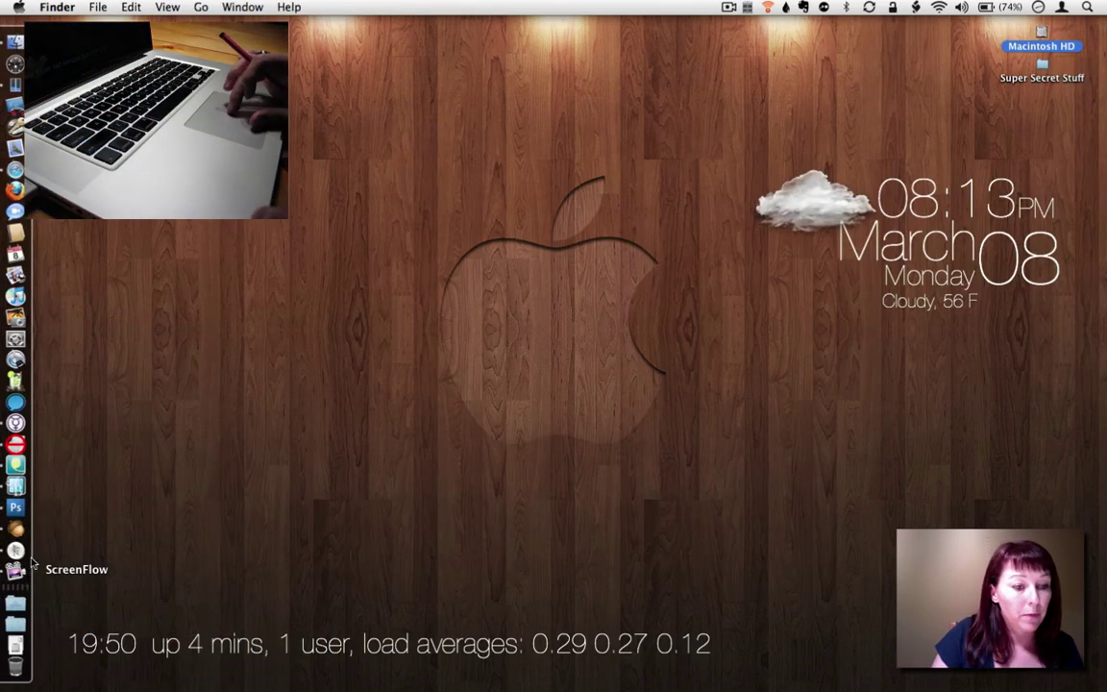
# Launch ArtRage 2 from the Dock to a blank 'A Work Of Art' canvas
pyautogui.click(14, 551)
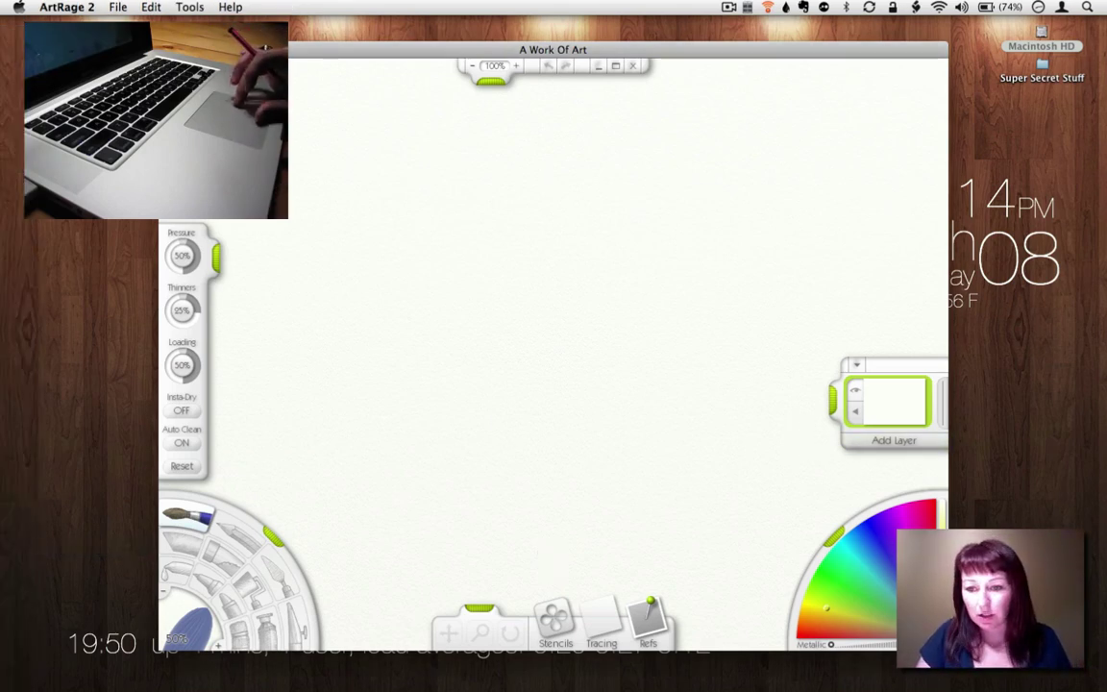
# Clear the canvas and paint a purple zigzag loop, purple hatching and a diagonal magenta stroke
pyautogui.click(879, 547)
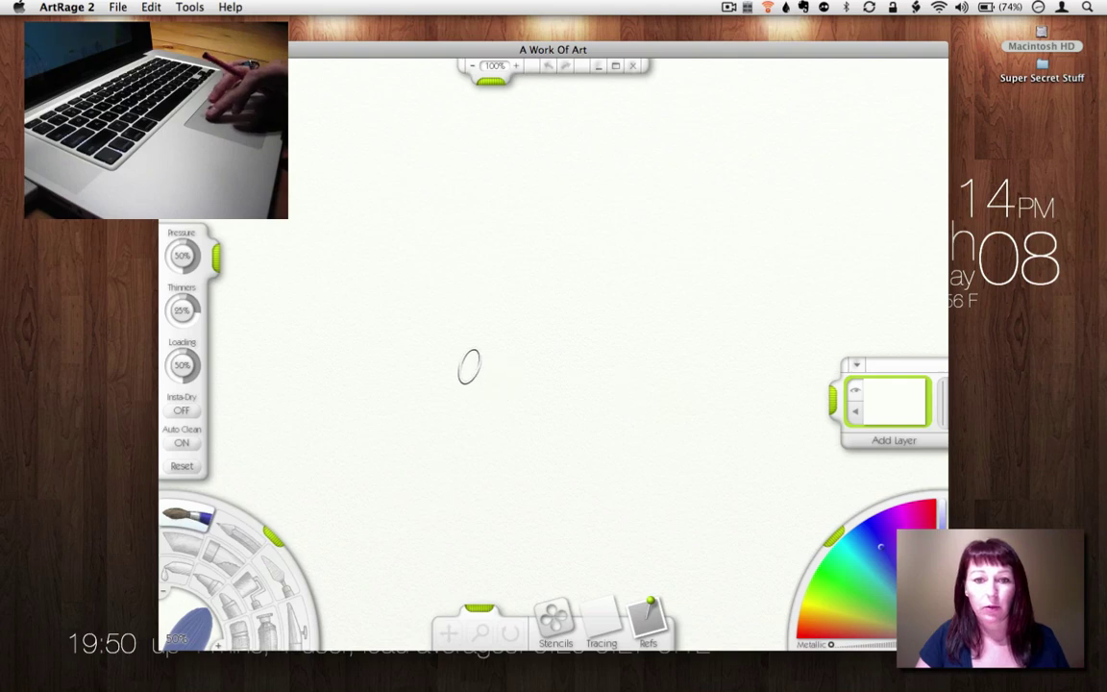
pyautogui.press('super+shift+n')
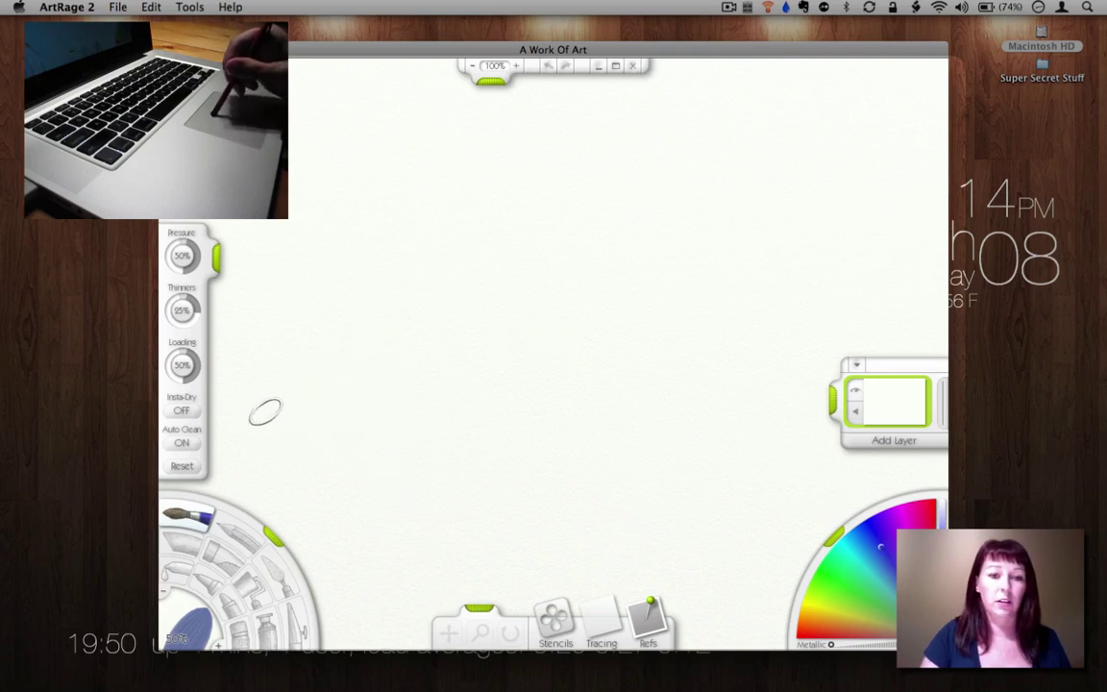
pyautogui.moveTo(264, 412)
pyautogui.mouseDown()
pyautogui.moveTo(620, 321)
pyautogui.moveTo(744, 308)
pyautogui.moveTo(848, 350)
pyautogui.moveTo(507, 535)
pyautogui.moveTo(457, 420)
pyautogui.moveTo(596, 492)
pyautogui.moveTo(403, 390)
pyautogui.moveTo(382, 267)
pyautogui.moveTo(586, 399)
pyautogui.moveTo(816, 511)
pyautogui.moveTo(827, 337)
pyautogui.mouseUp()
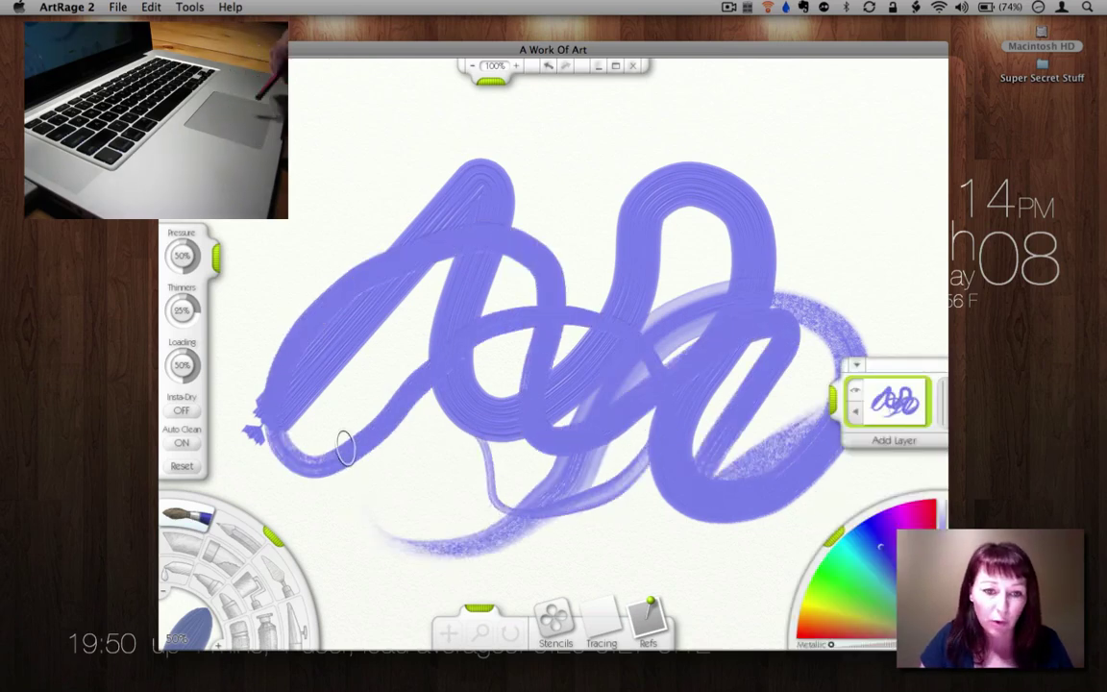
pyautogui.moveTo(543, 183)
pyautogui.mouseDown()
pyautogui.moveTo(711, 112)
pyautogui.moveTo(714, 247)
pyautogui.moveTo(745, 308)
pyautogui.moveTo(557, 544)
pyautogui.moveTo(740, 235)
pyautogui.moveTo(783, 247)
pyautogui.moveTo(731, 257)
pyautogui.mouseUp()
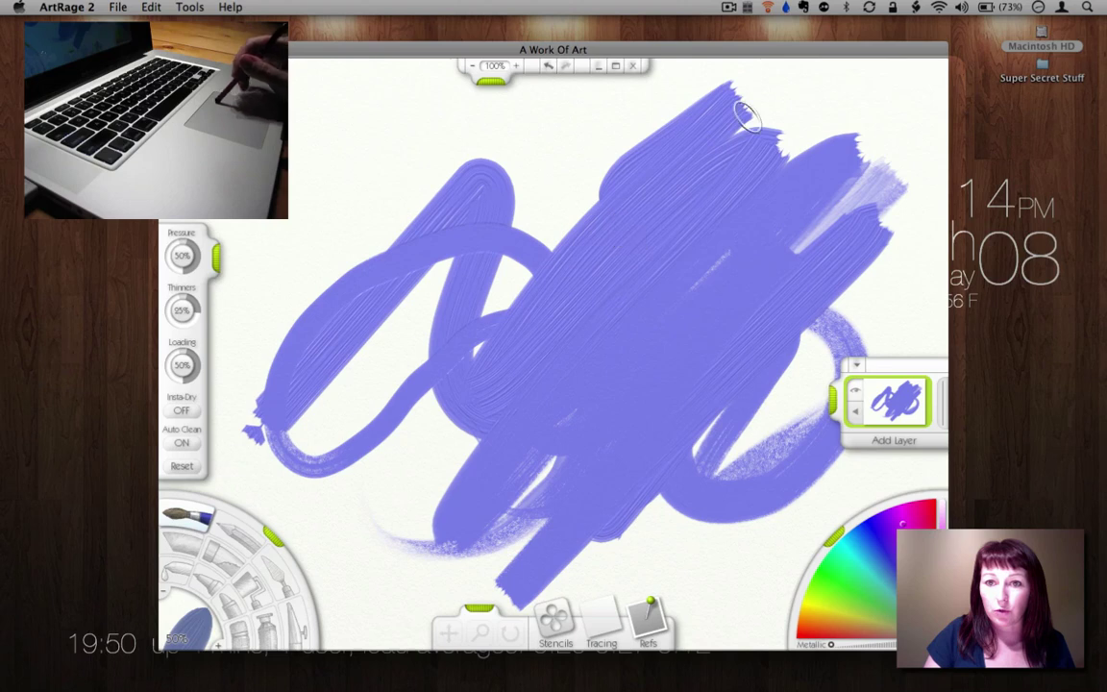
pyautogui.moveTo(799, 118)
pyautogui.mouseDown()
pyautogui.moveTo(593, 273)
pyautogui.moveTo(391, 500)
pyautogui.mouseUp()
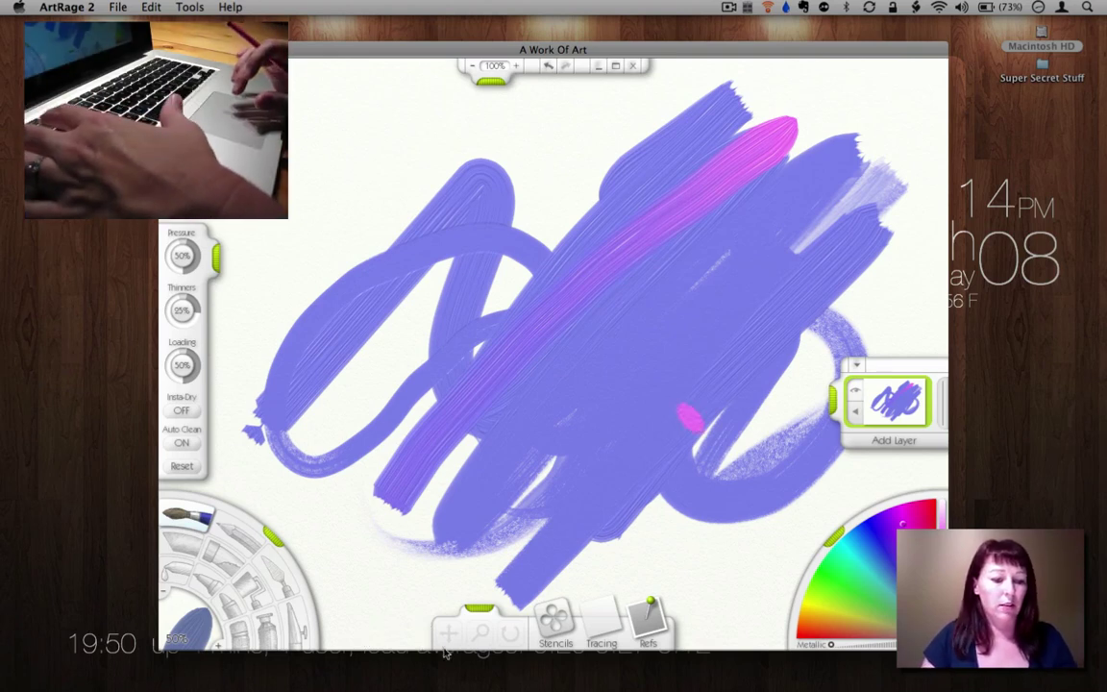
# Smear the pink and purple paint together with the palette knife
pyautogui.click(277, 586)
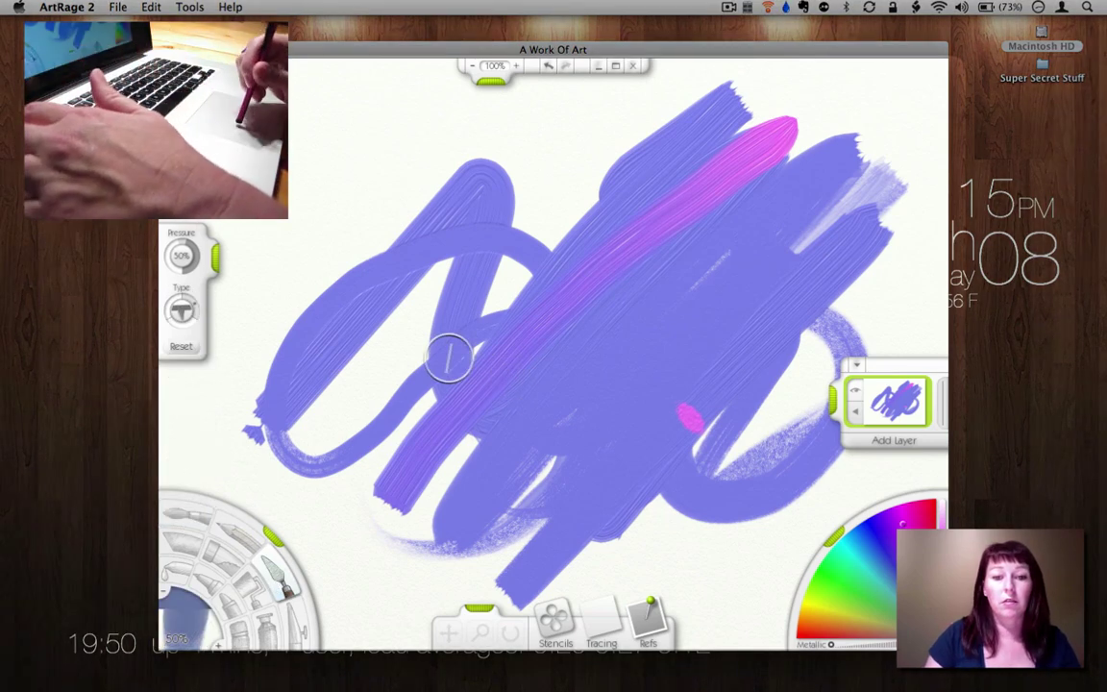
pyautogui.moveTo(449, 359)
pyautogui.mouseDown()
pyautogui.moveTo(519, 178)
pyautogui.moveTo(673, 404)
pyautogui.moveTo(593, 234)
pyautogui.moveTo(735, 471)
pyautogui.moveTo(598, 321)
pyautogui.moveTo(667, 148)
pyautogui.moveTo(641, 334)
pyautogui.moveTo(629, 267)
pyautogui.moveTo(711, 202)
pyautogui.moveTo(734, 350)
pyautogui.moveTo(457, 302)
pyautogui.moveTo(870, 168)
pyautogui.moveTo(798, 144)
pyautogui.mouseUp()
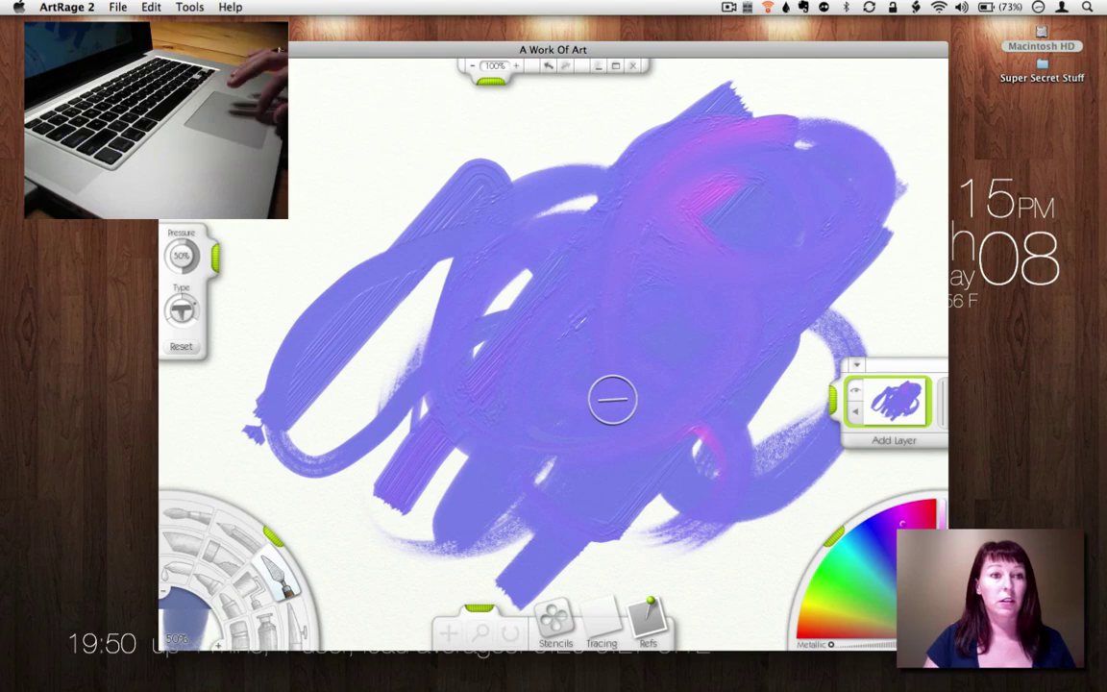
pyautogui.click(786, 7)
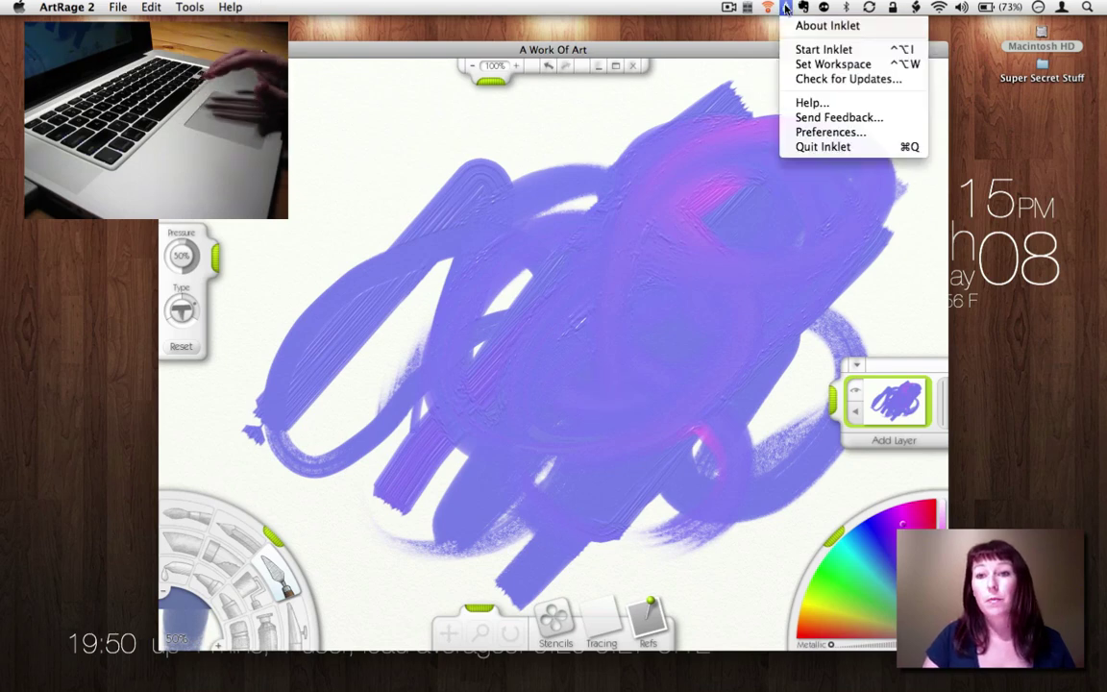
# Change Inklet's Drawing tool preference from Pogo Sketch to finger, then close the preferences
pyautogui.click(803, 132)
pyautogui.click(453, 143)
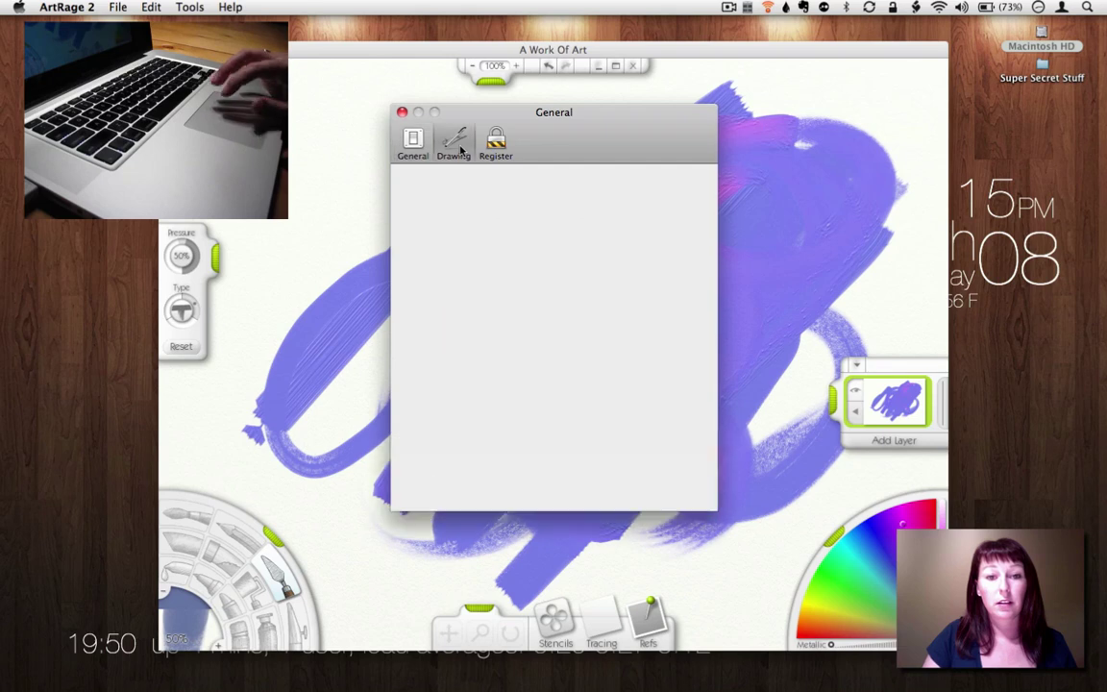
pyautogui.click(568, 219)
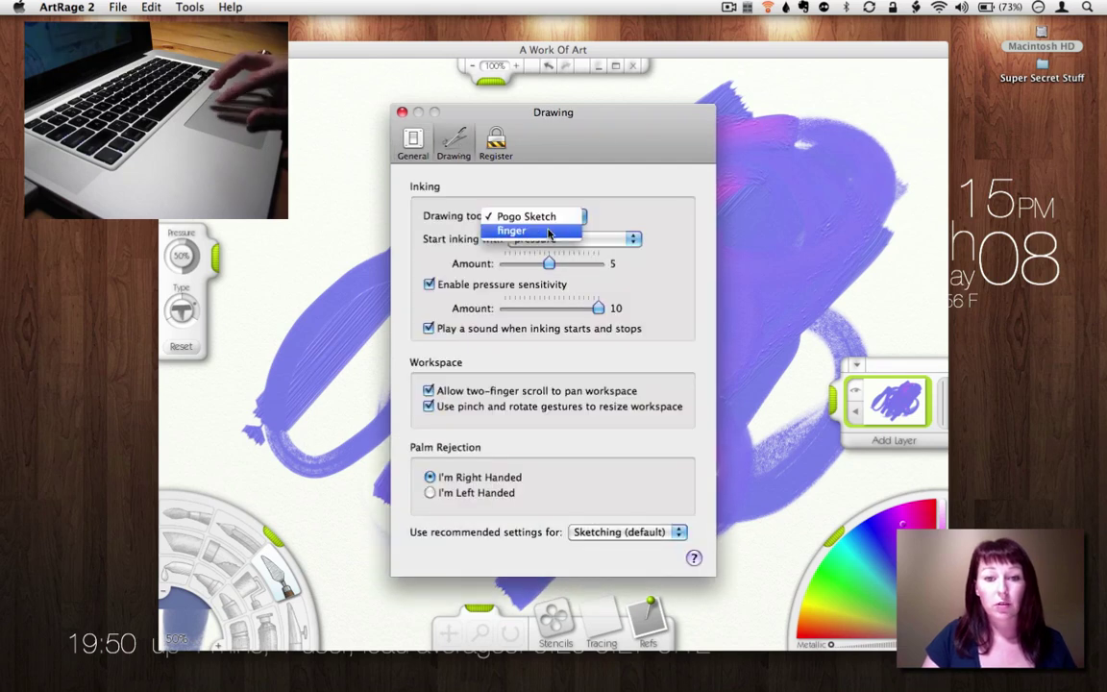
pyautogui.click(519, 231)
pyautogui.click(402, 113)
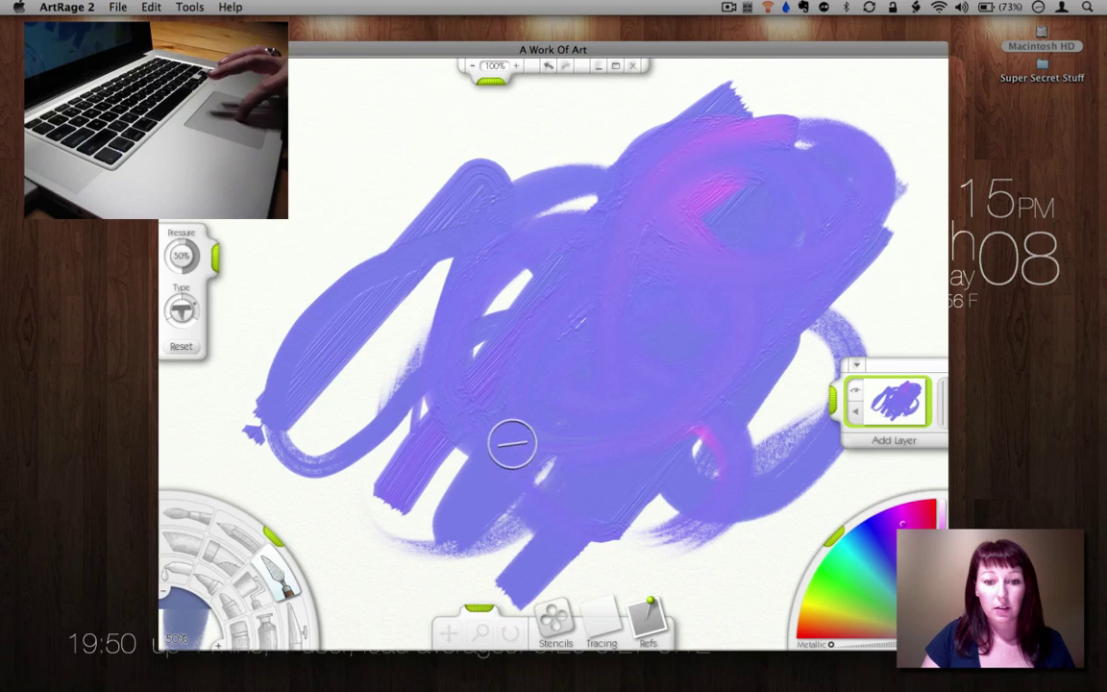
# Smear the top gap, then paint a green dab, loop, leaf strokes and diagonal smear
pyautogui.moveTo(389, 216)
pyautogui.mouseDown()
pyautogui.moveTo(485, 139)
pyautogui.moveTo(548, 130)
pyautogui.mouseUp()
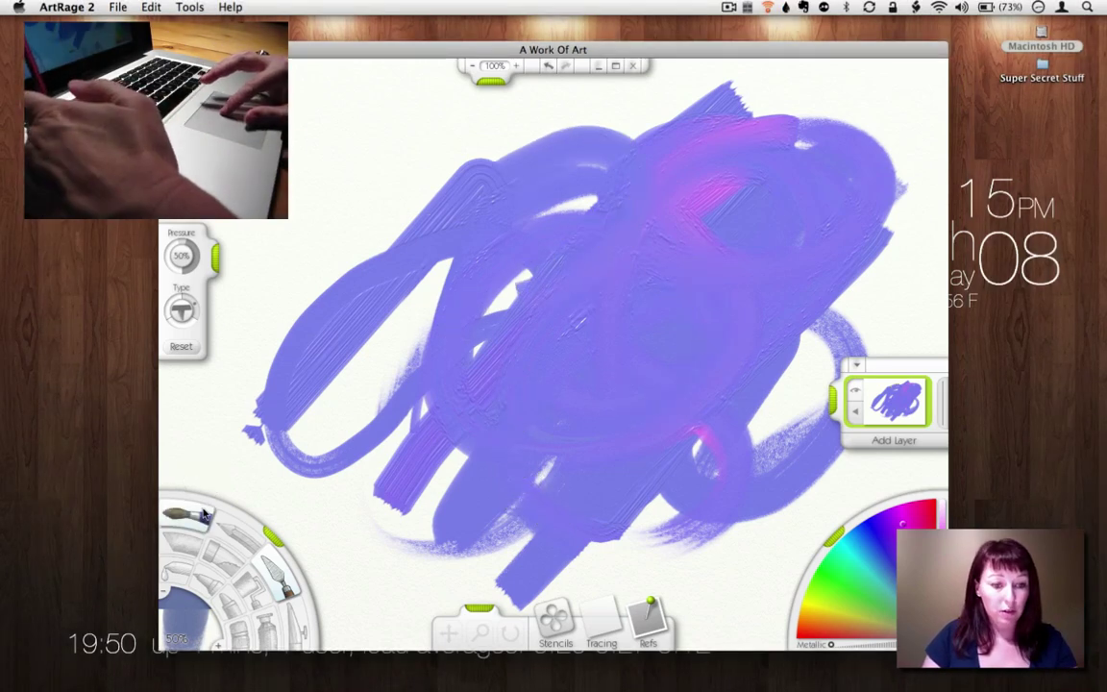
pyautogui.click(276, 577)
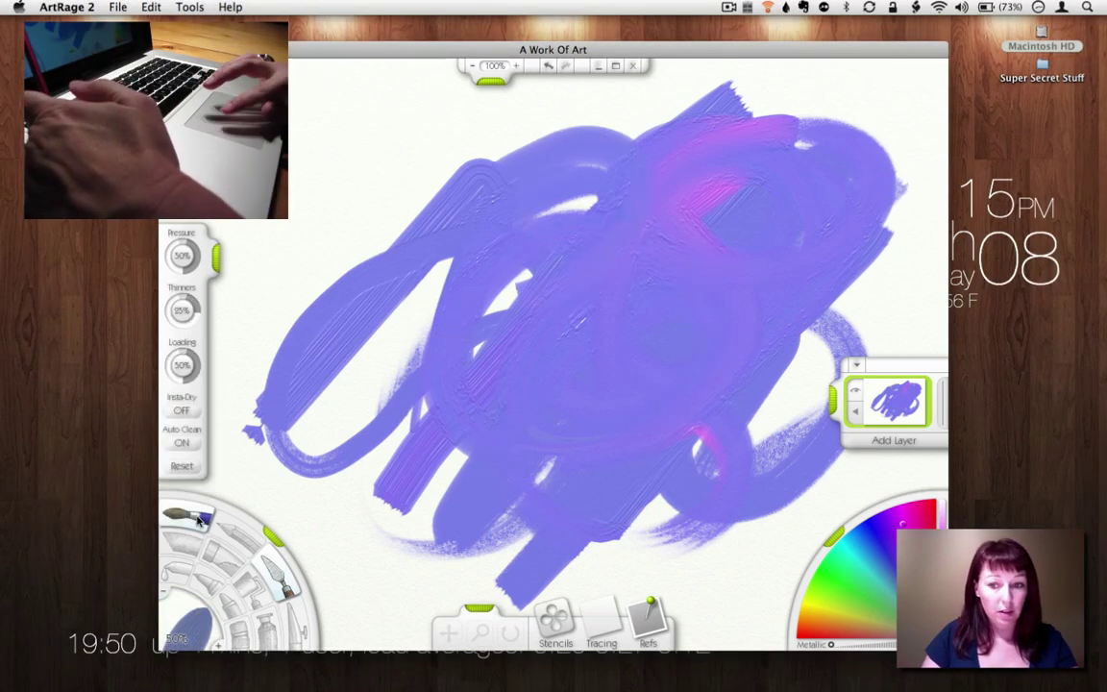
pyautogui.click(865, 599)
pyautogui.moveTo(361, 397); pyautogui.dragTo(377, 418)
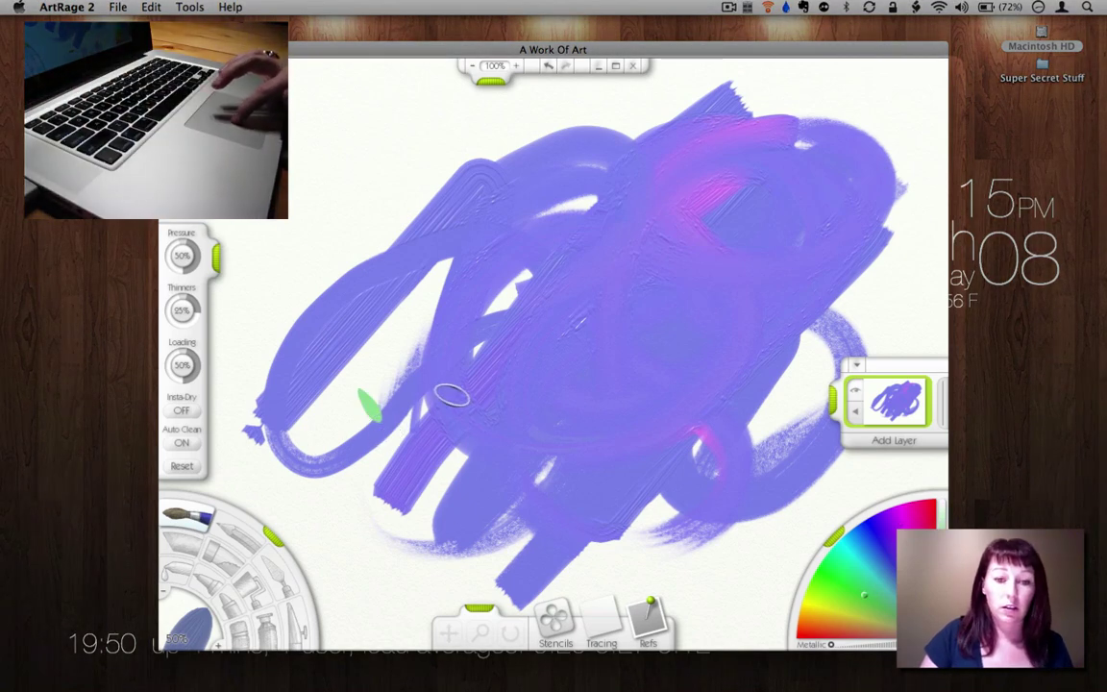
pyautogui.moveTo(451, 395)
pyautogui.mouseDown()
pyautogui.moveTo(440, 302)
pyautogui.moveTo(563, 312)
pyautogui.mouseUp()
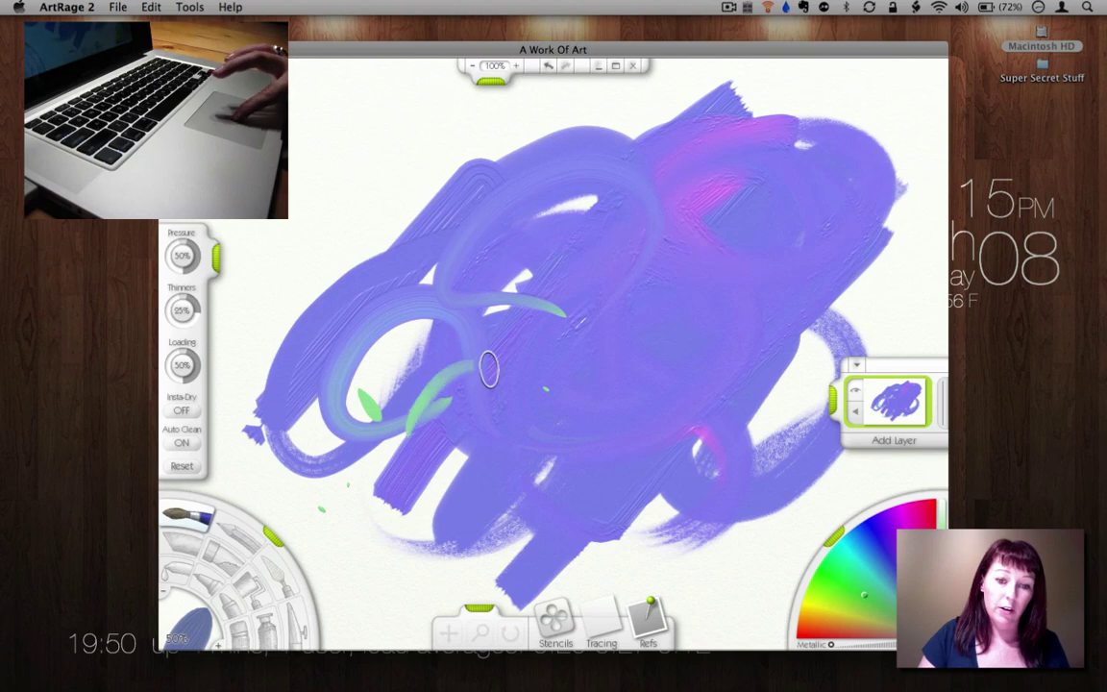
pyautogui.moveTo(620, 333)
pyautogui.mouseDown()
pyautogui.moveTo(487, 462)
pyautogui.moveTo(470, 351)
pyautogui.moveTo(595, 384)
pyautogui.moveTo(667, 218)
pyautogui.mouseUp()
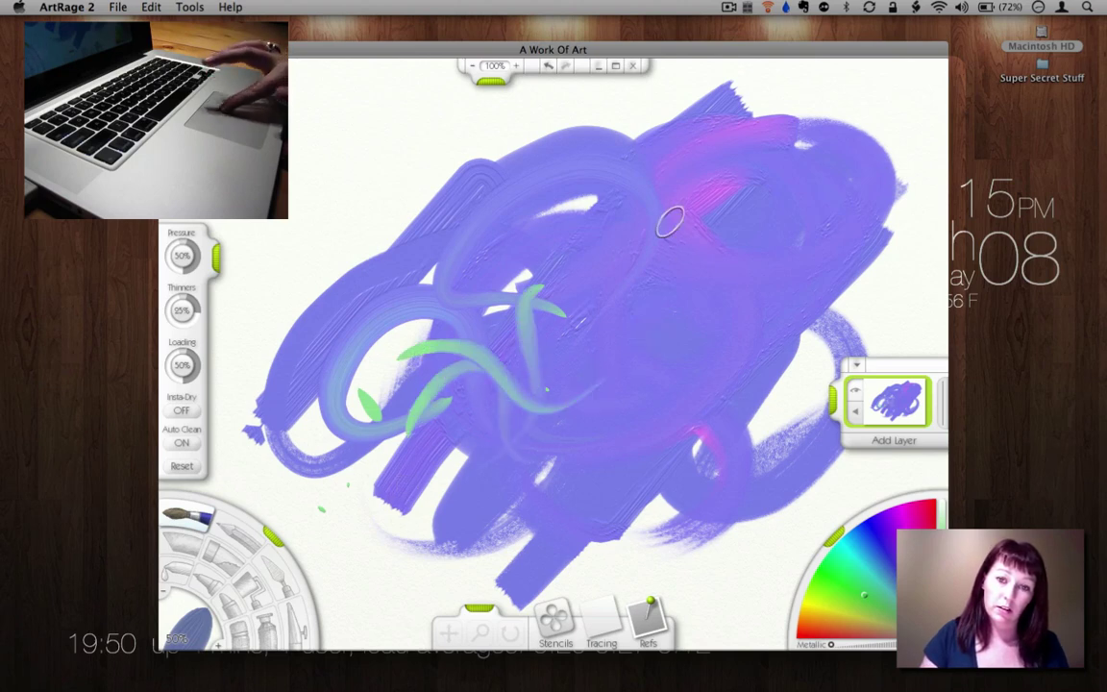
pyautogui.moveTo(825, 266)
pyautogui.mouseDown()
pyautogui.moveTo(495, 473)
pyautogui.moveTo(675, 331)
pyautogui.moveTo(701, 291)
pyautogui.moveTo(595, 334)
pyautogui.moveTo(599, 300)
pyautogui.moveTo(421, 396)
pyautogui.moveTo(640, 225)
pyautogui.moveTo(391, 395)
pyautogui.moveTo(629, 196)
pyautogui.moveTo(333, 365)
pyautogui.moveTo(265, 423)
pyautogui.mouseUp()
# Undo the last three strokes and paint a light blue-green diagonal stroke instead
pyautogui.press('super+z')
pyautogui.press('super+z')
pyautogui.press('super+z')
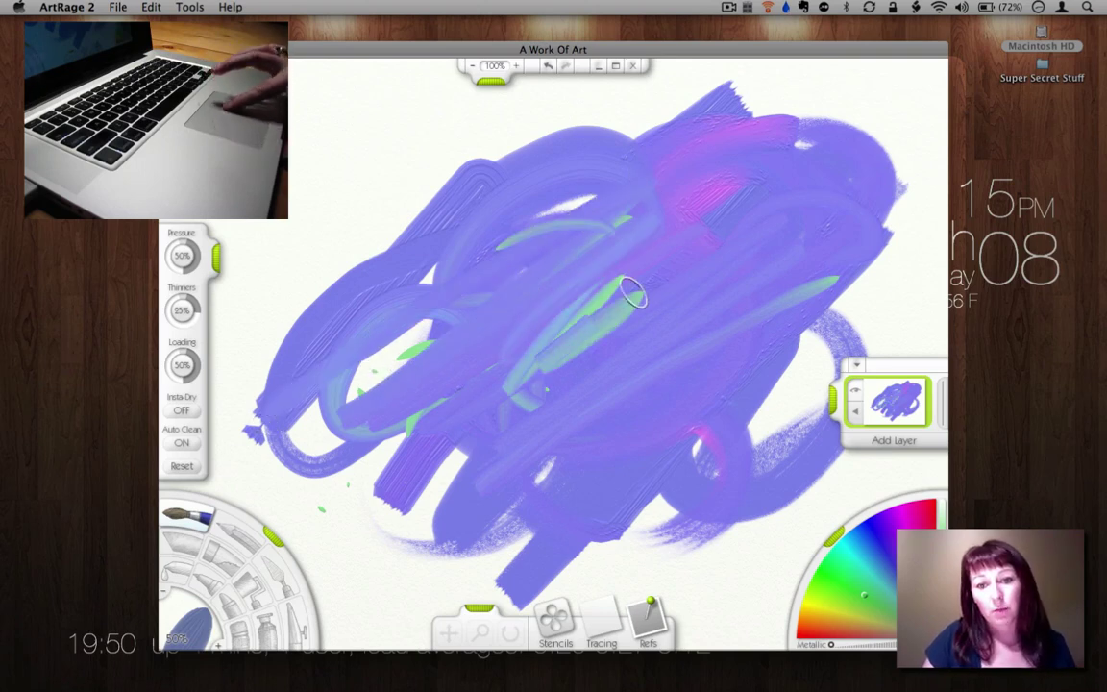
pyautogui.press('super+z')
pyautogui.press('super+z')
pyautogui.press('super+z')
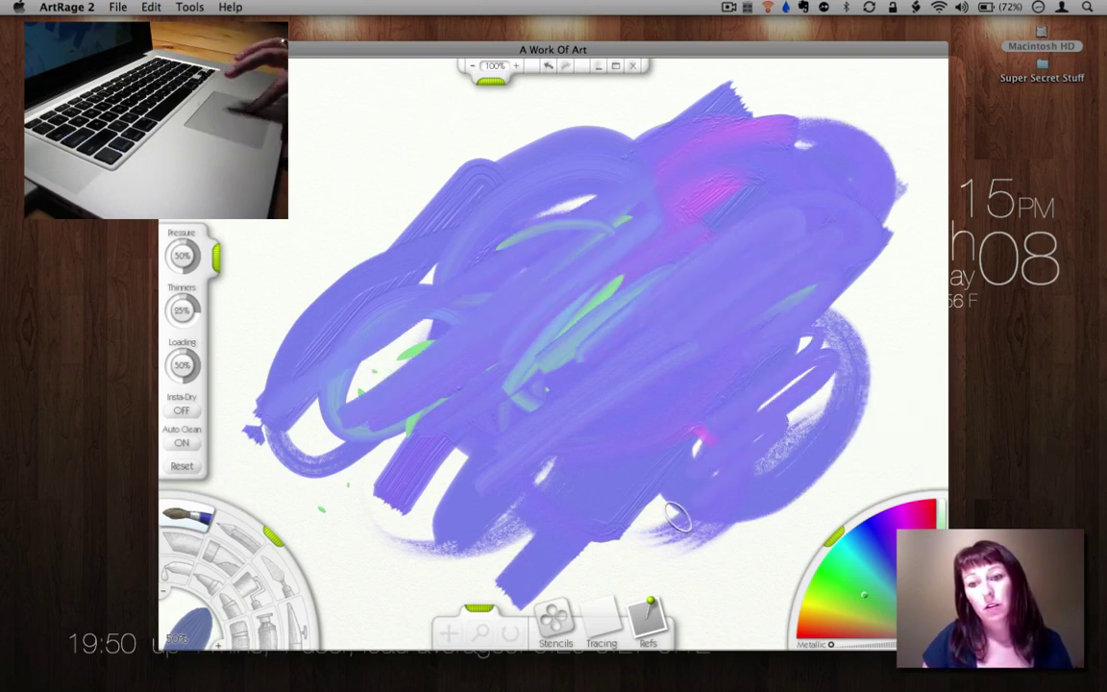
pyautogui.press('super+z')
pyautogui.press('super+z')
pyautogui.press('super+z')
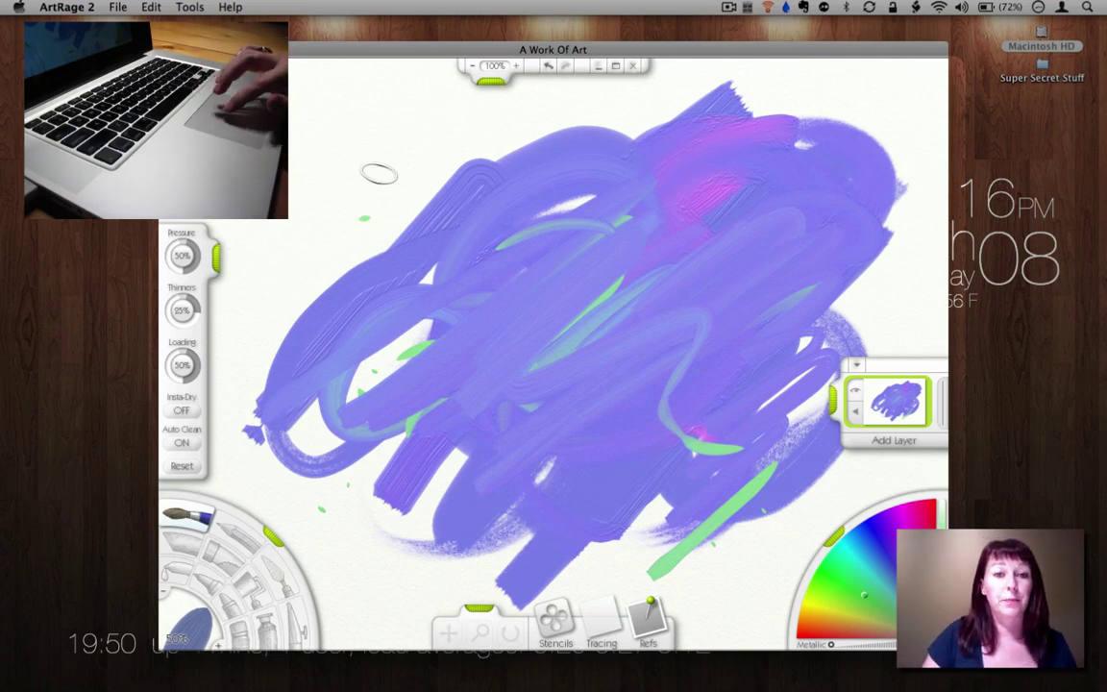
pyautogui.moveTo(485, 245)
pyautogui.mouseDown()
pyautogui.moveTo(447, 363)
pyautogui.moveTo(512, 220)
pyautogui.moveTo(371, 376)
pyautogui.moveTo(610, 222)
pyautogui.moveTo(453, 475)
pyautogui.moveTo(514, 409)
pyautogui.moveTo(786, 222)
pyautogui.moveTo(699, 378)
pyautogui.moveTo(677, 457)
pyautogui.mouseUp()
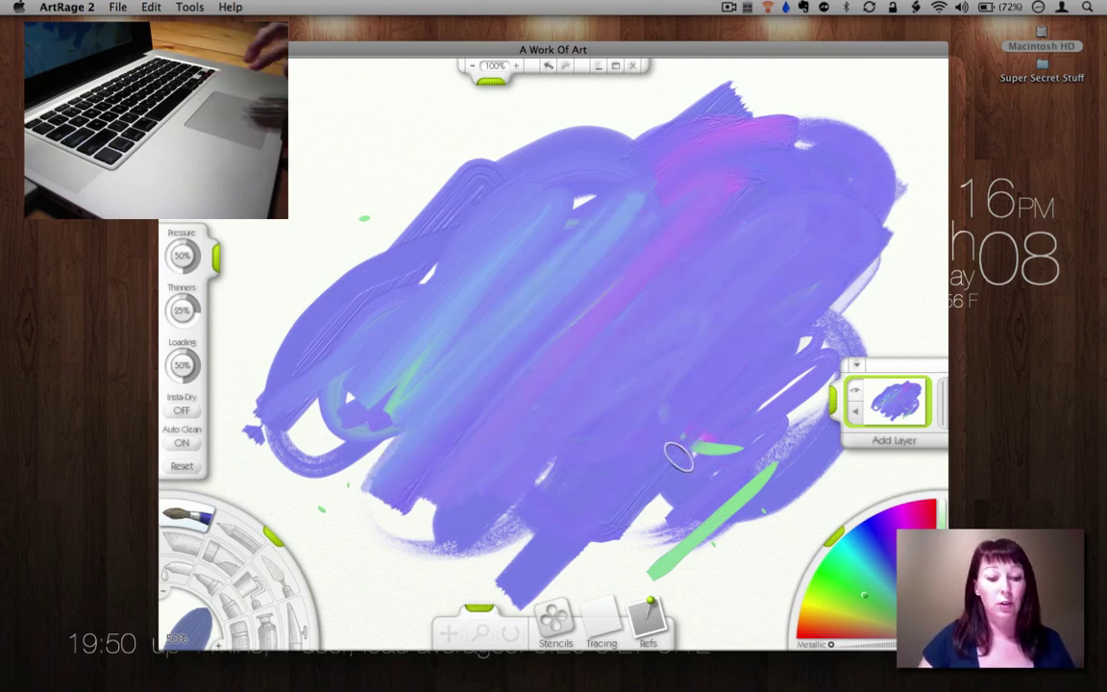